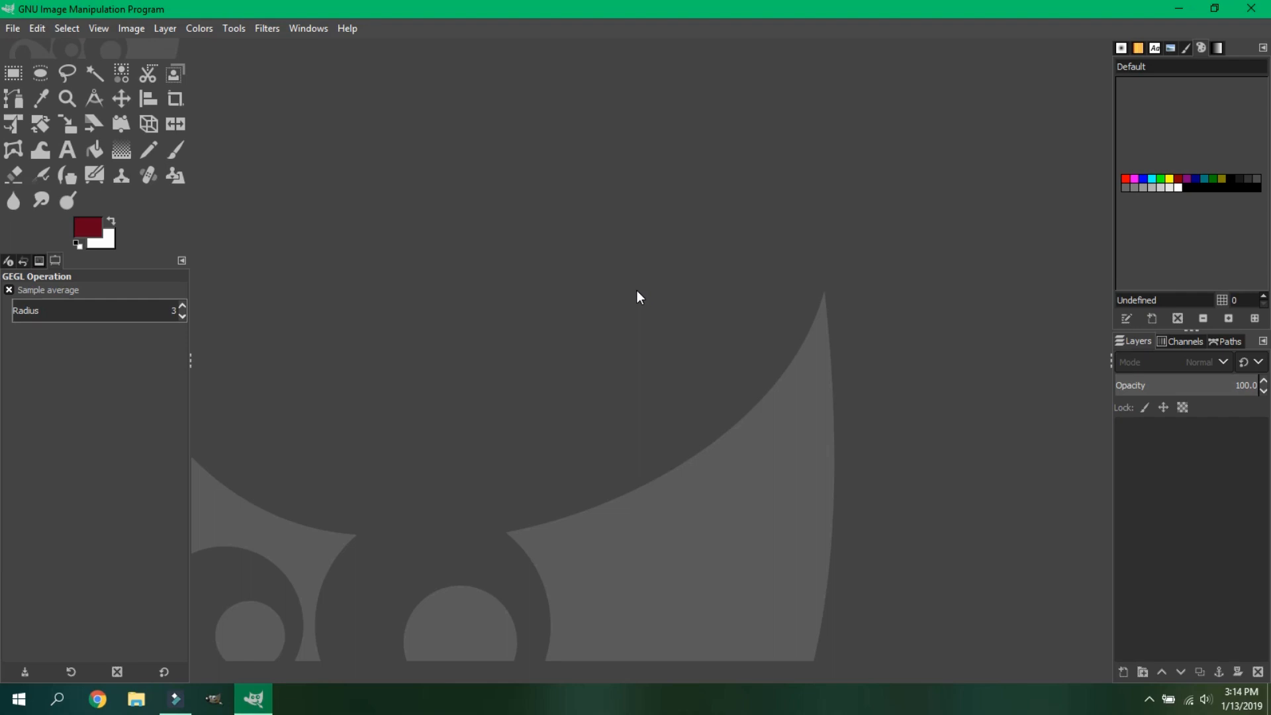
Step: Open the image alyssabefore.JPG from the Pictures folder
click(13, 29)
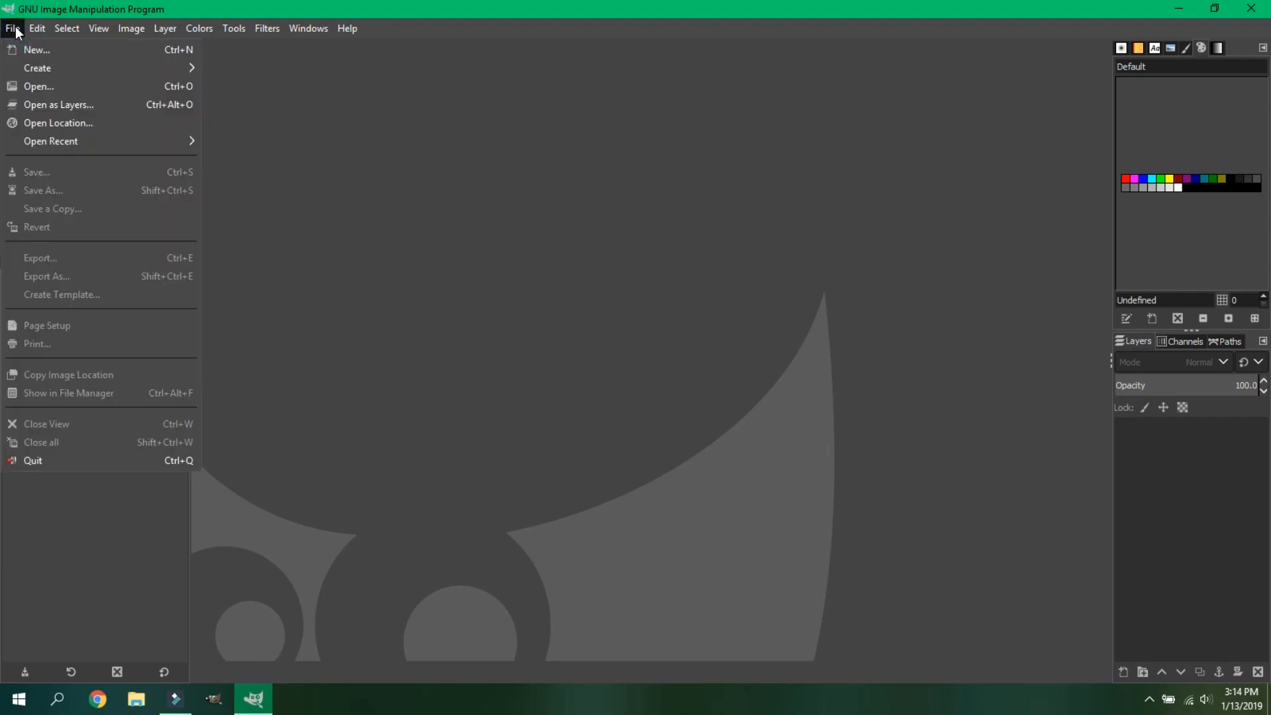
click(54, 87)
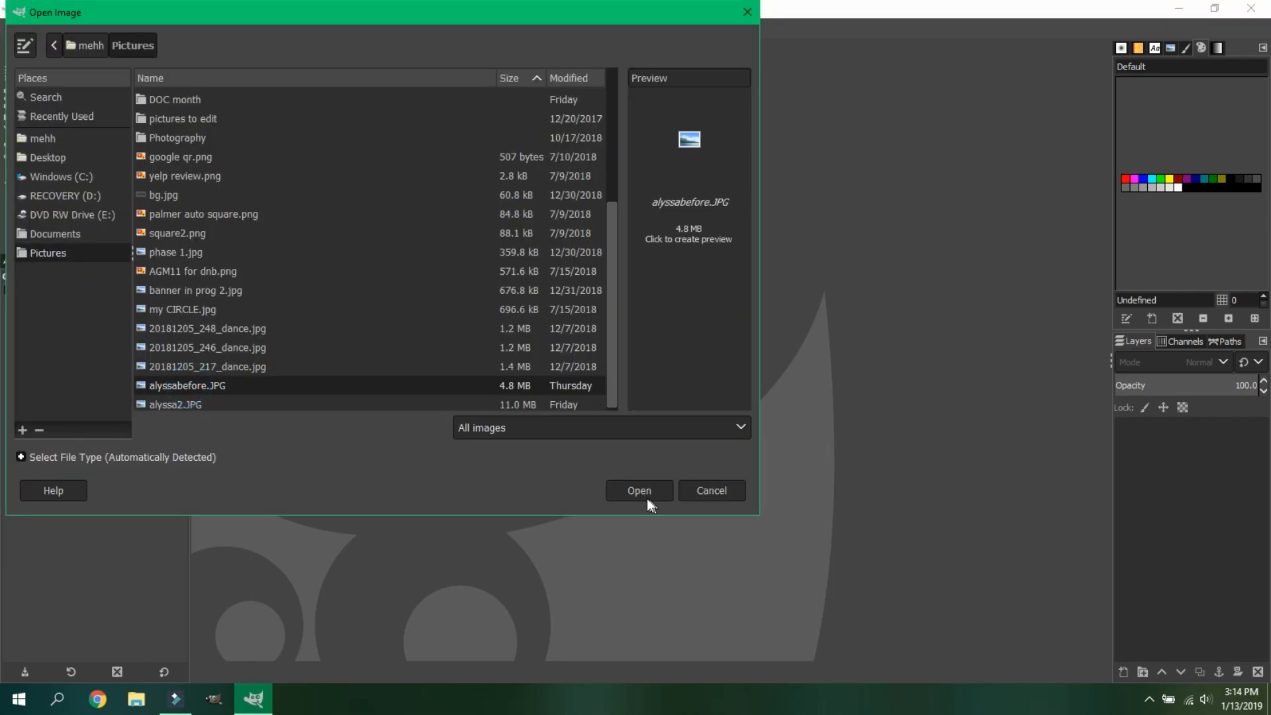
click(642, 495)
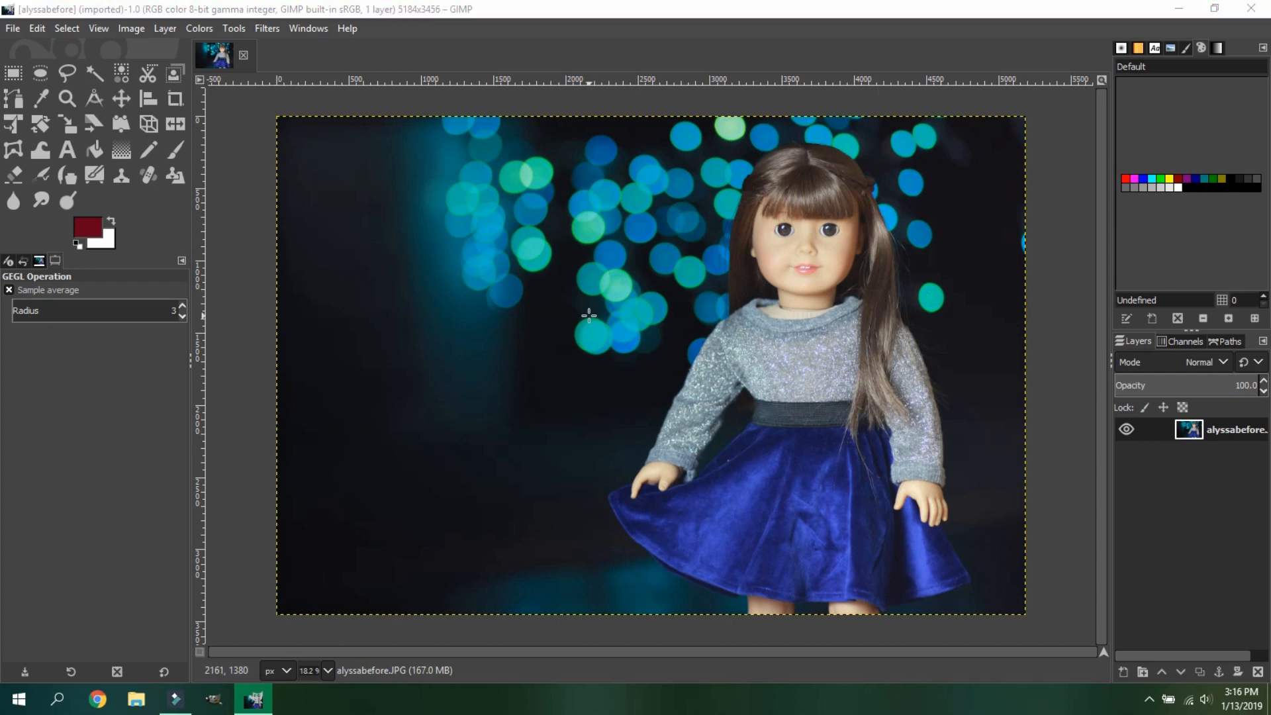
Step: Apply an Exposure adjustment with black level 0.007 to the photo, comparing it with the preview off and on
click(201, 28)
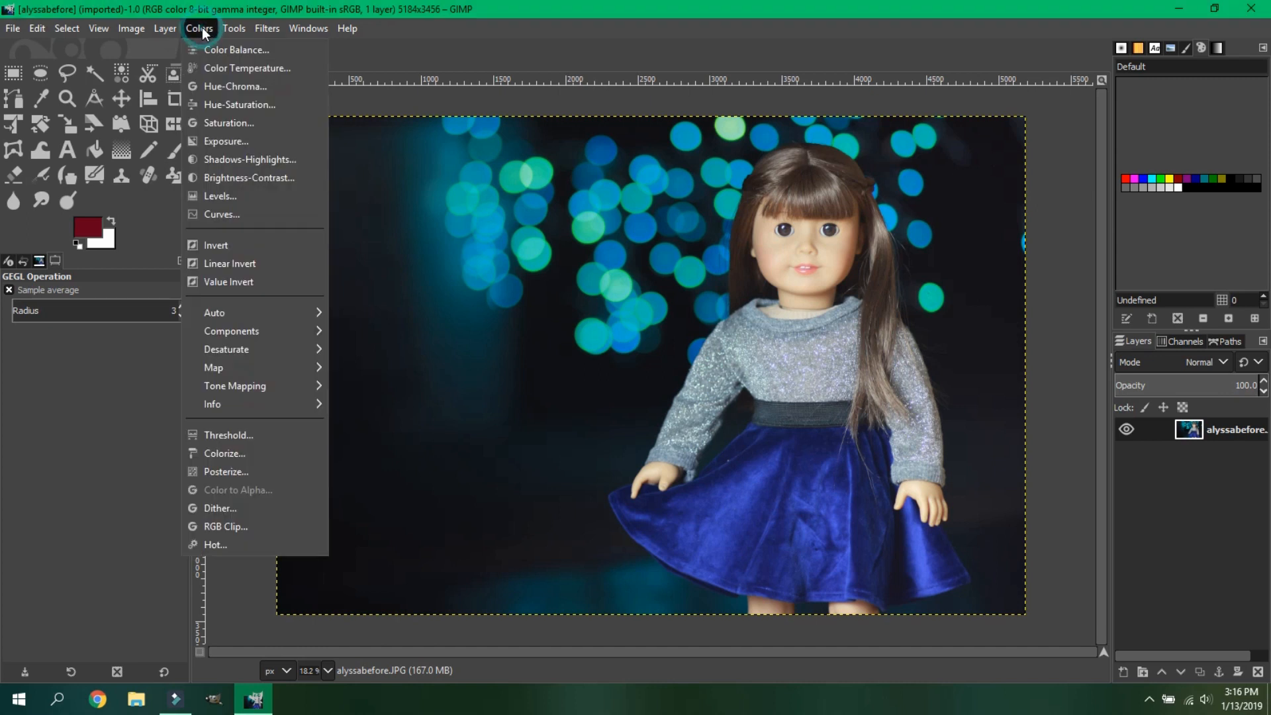
click(245, 141)
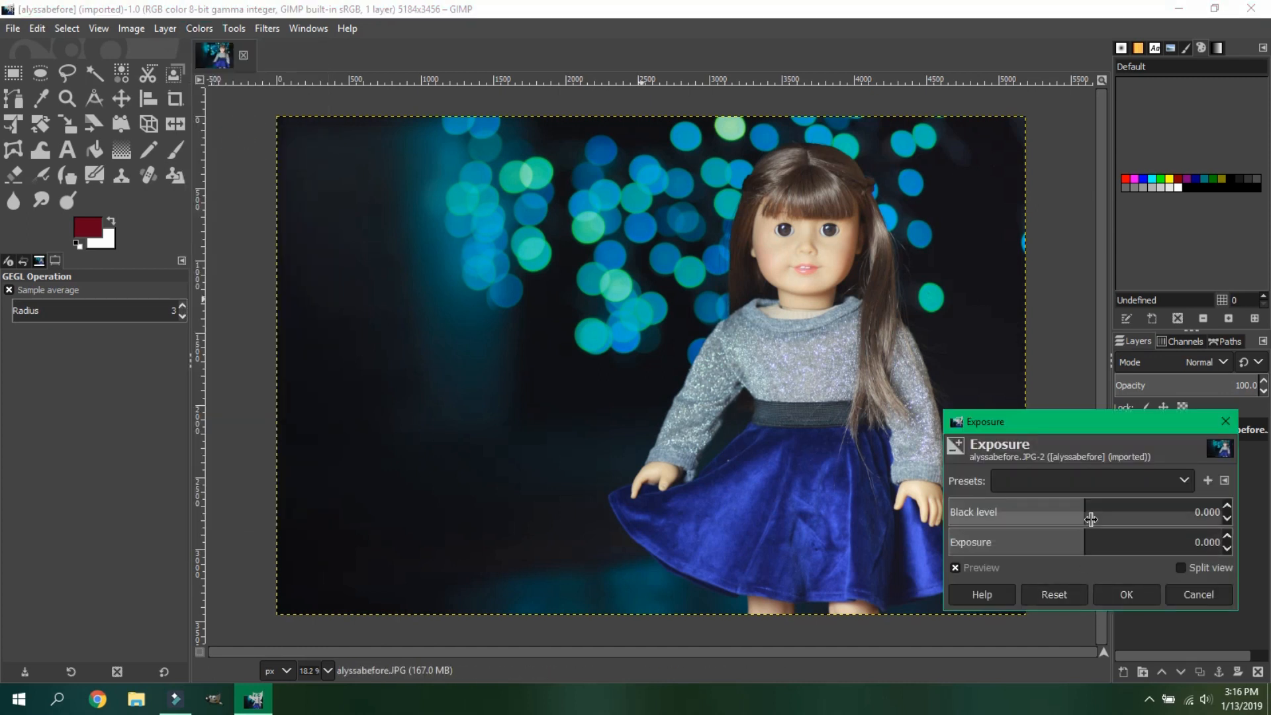
click(1225, 504)
click(1226, 504)
click(1226, 504)
click(1226, 504)
click(1225, 503)
click(1225, 504)
click(1226, 503)
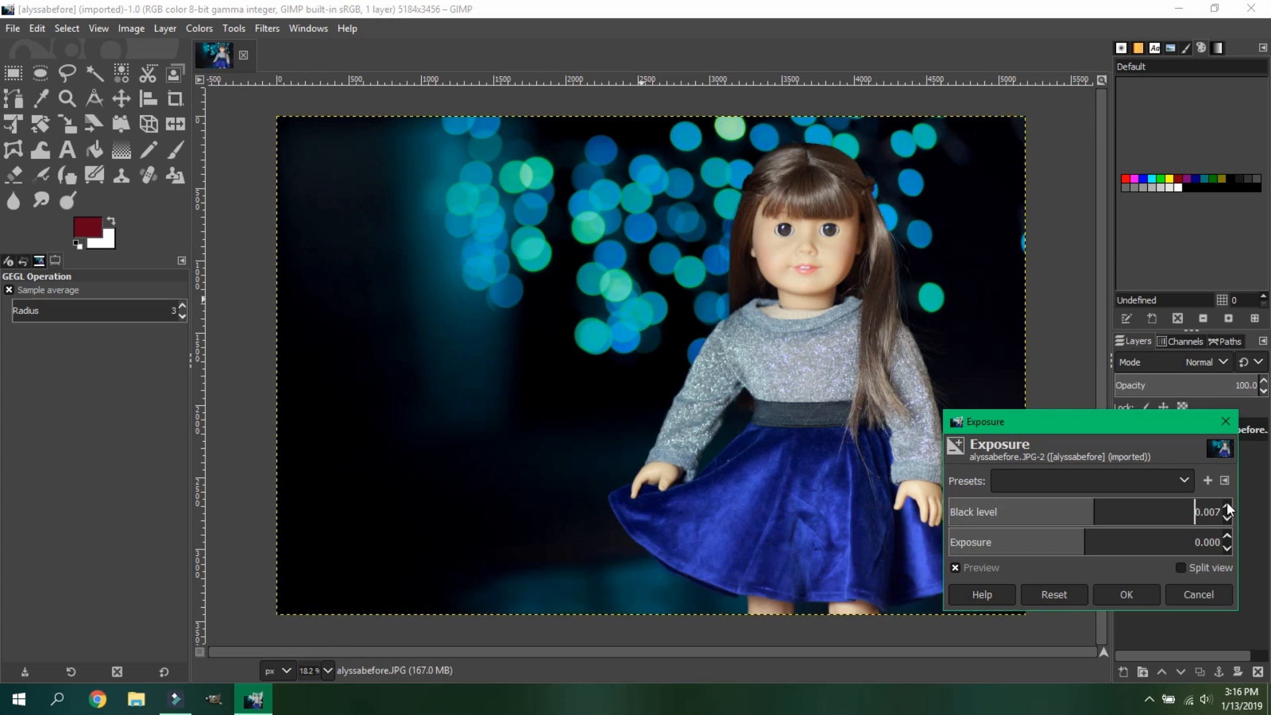
click(954, 567)
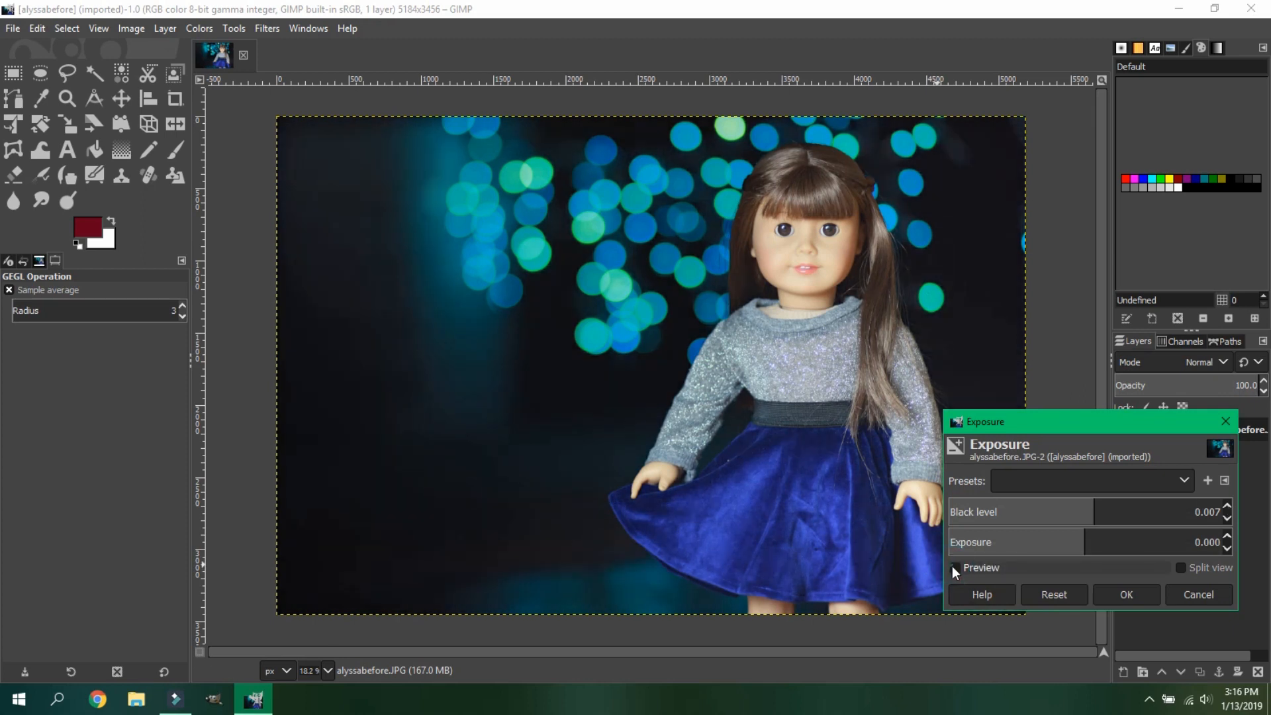
click(953, 567)
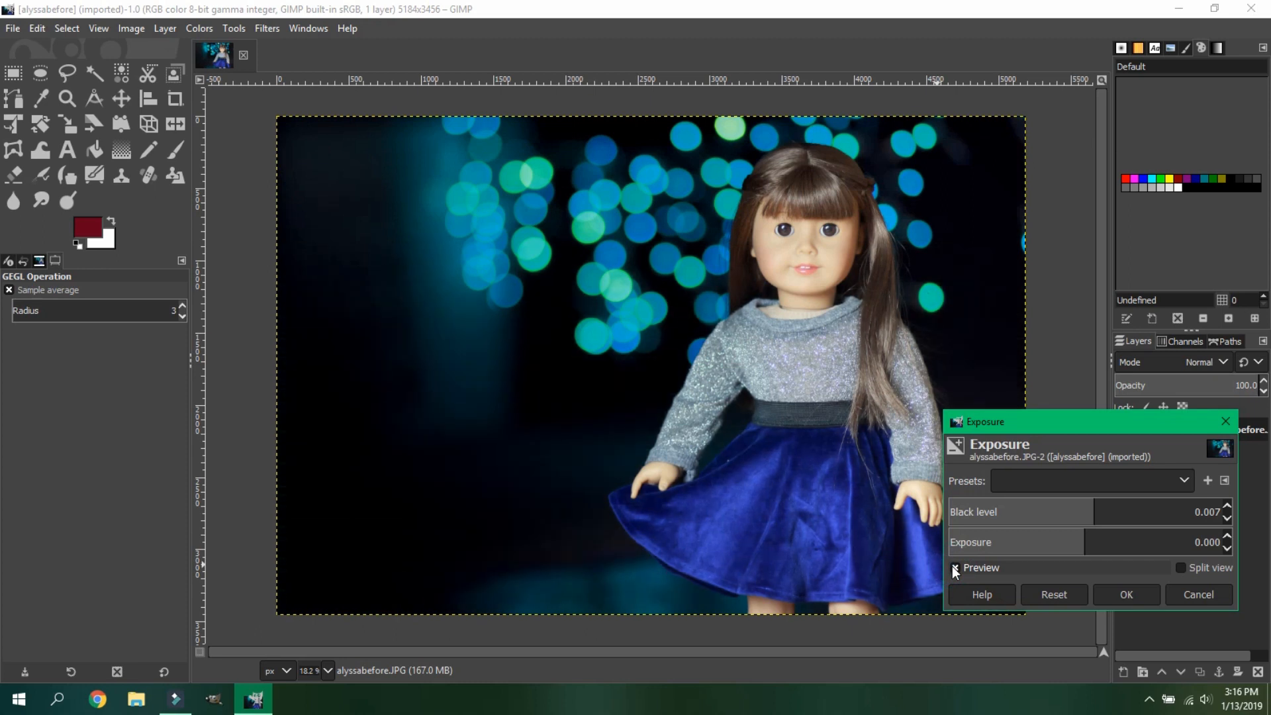
click(1131, 594)
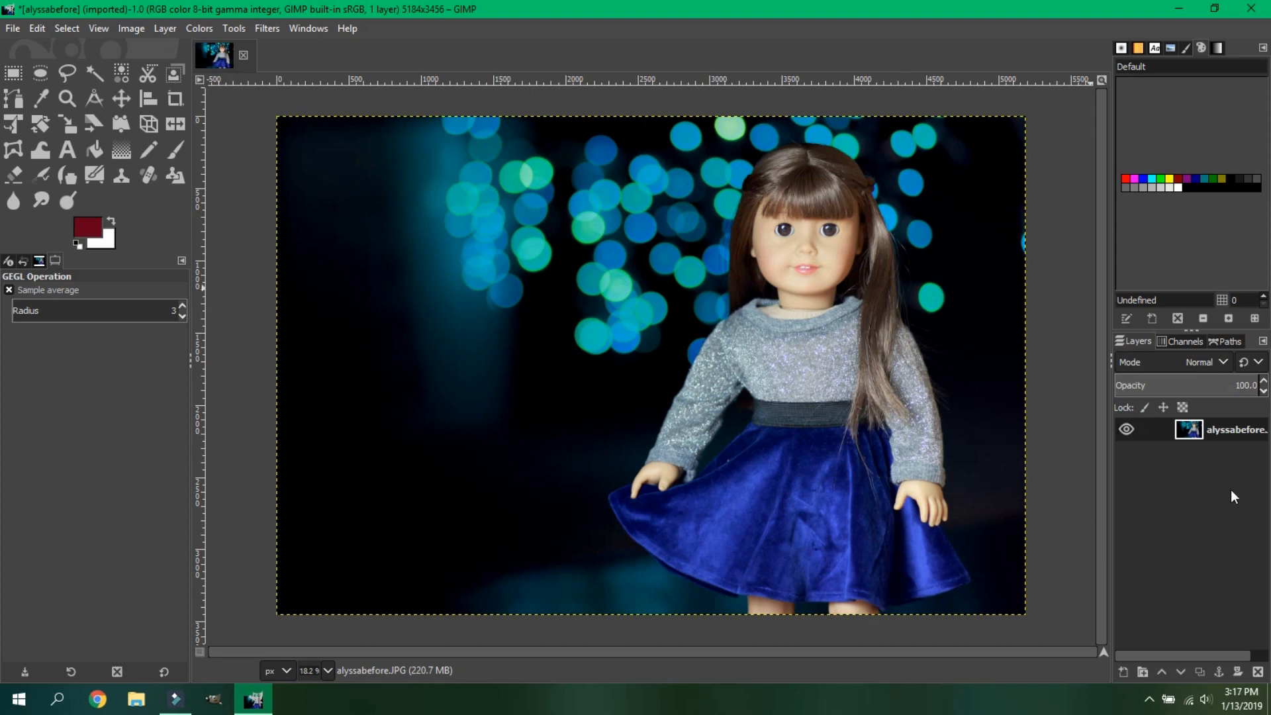
Step: Create a new full-size layer named eyes above the photo, filled with transparency
right_click(1199, 525)
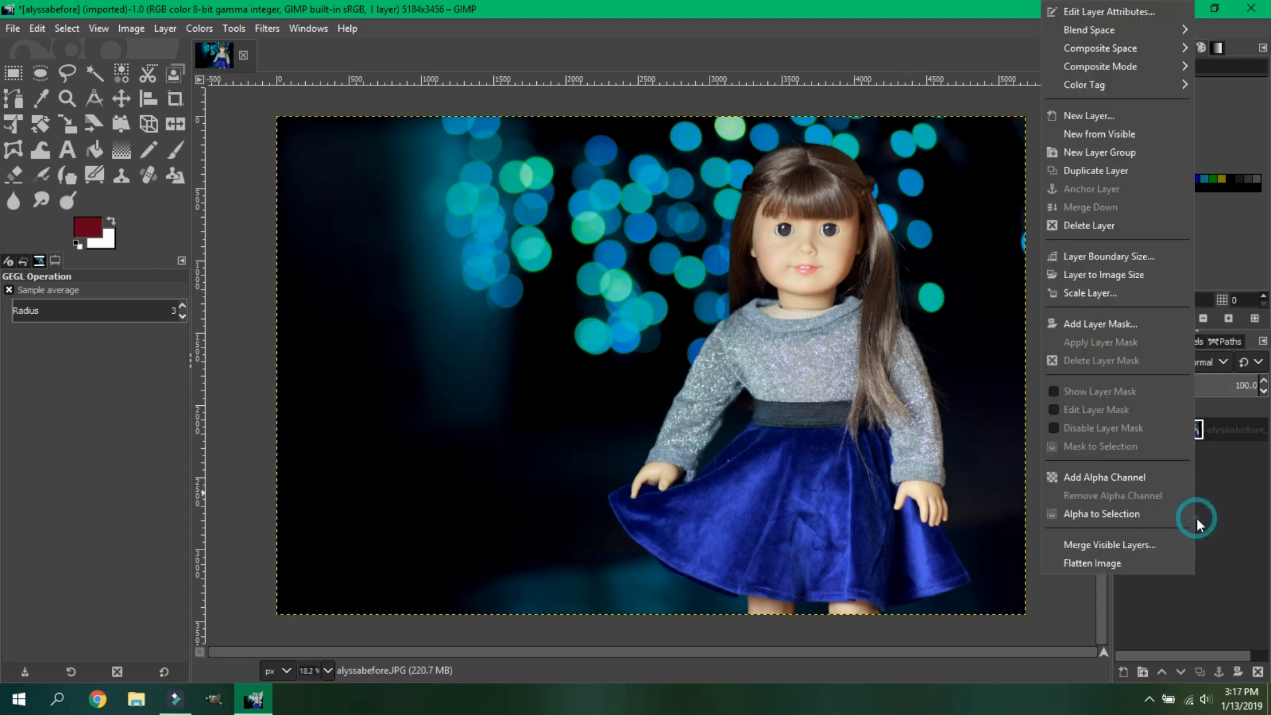
click(1106, 118)
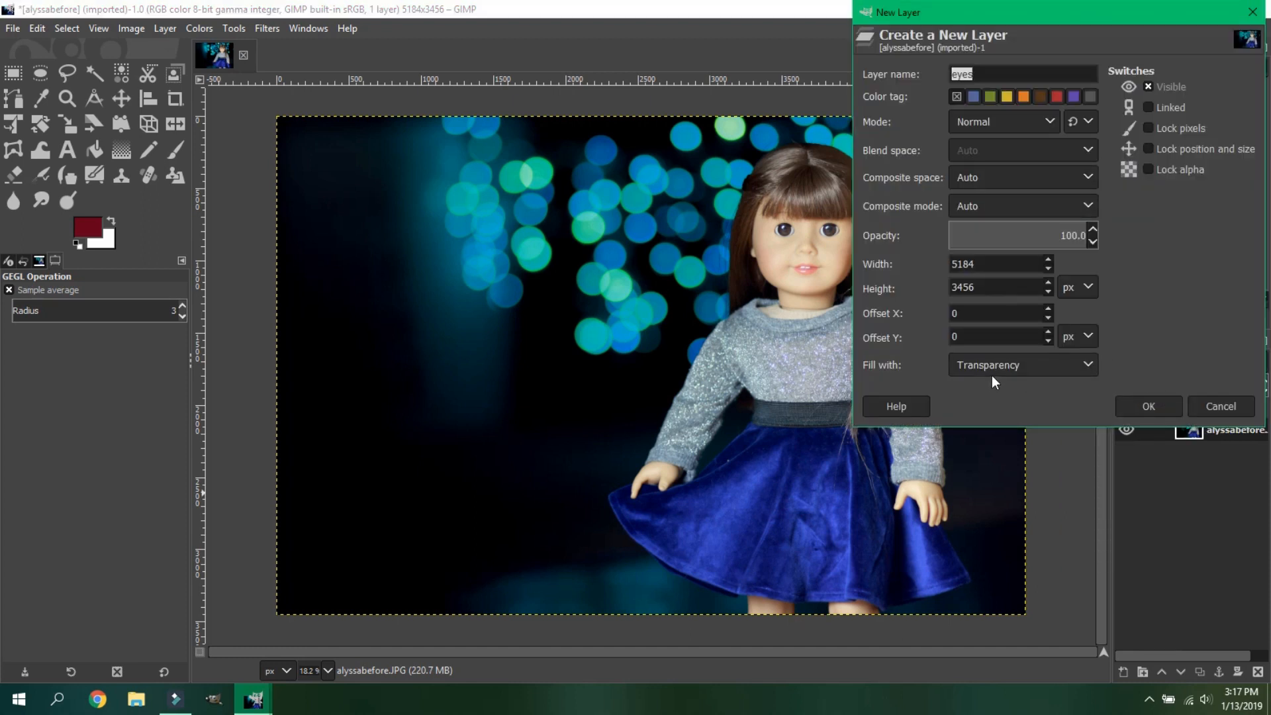
click(1146, 409)
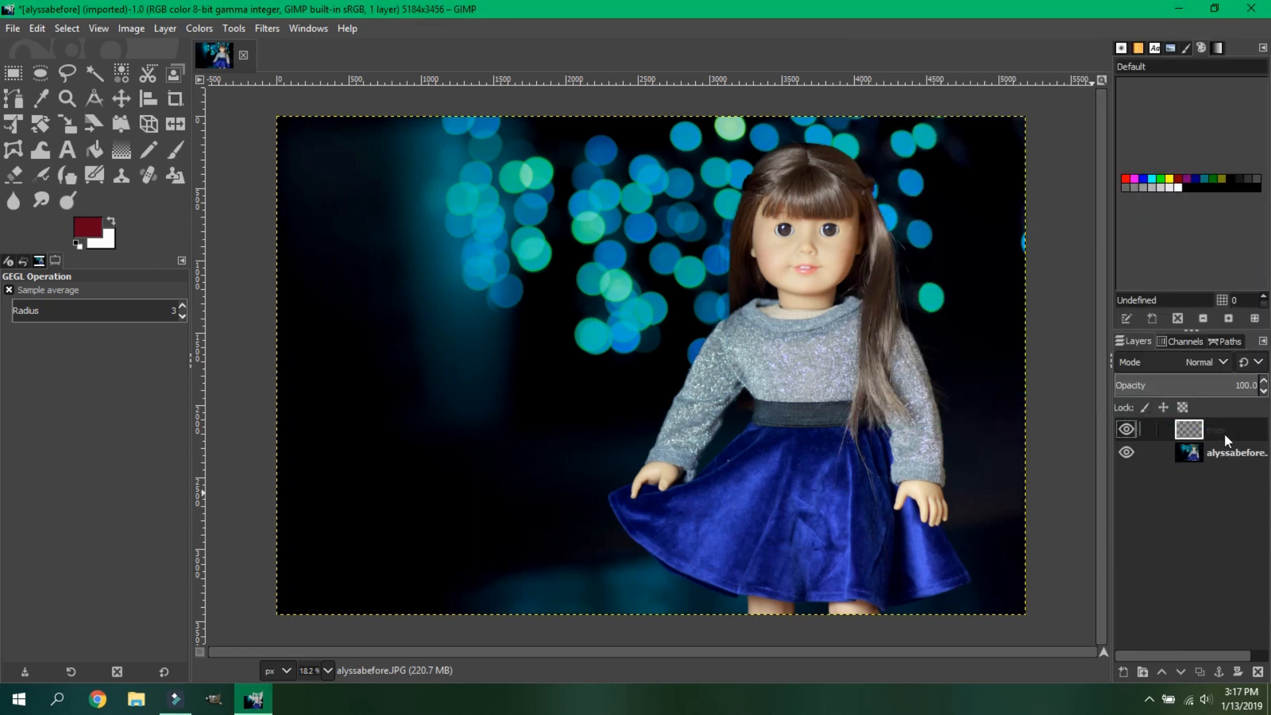
Step: Paint a black pupil in the centre of each doll eye with the Pencil tool at size 40.71
click(174, 150)
click(92, 231)
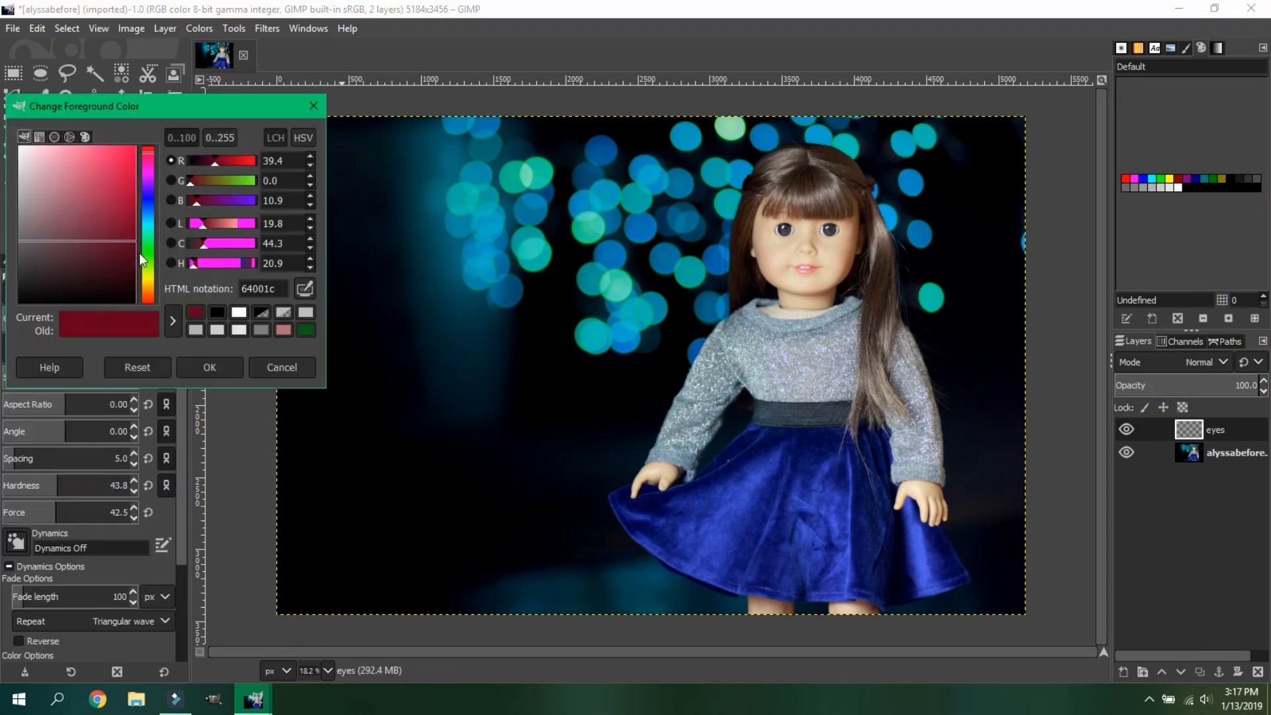
click(116, 268)
click(233, 368)
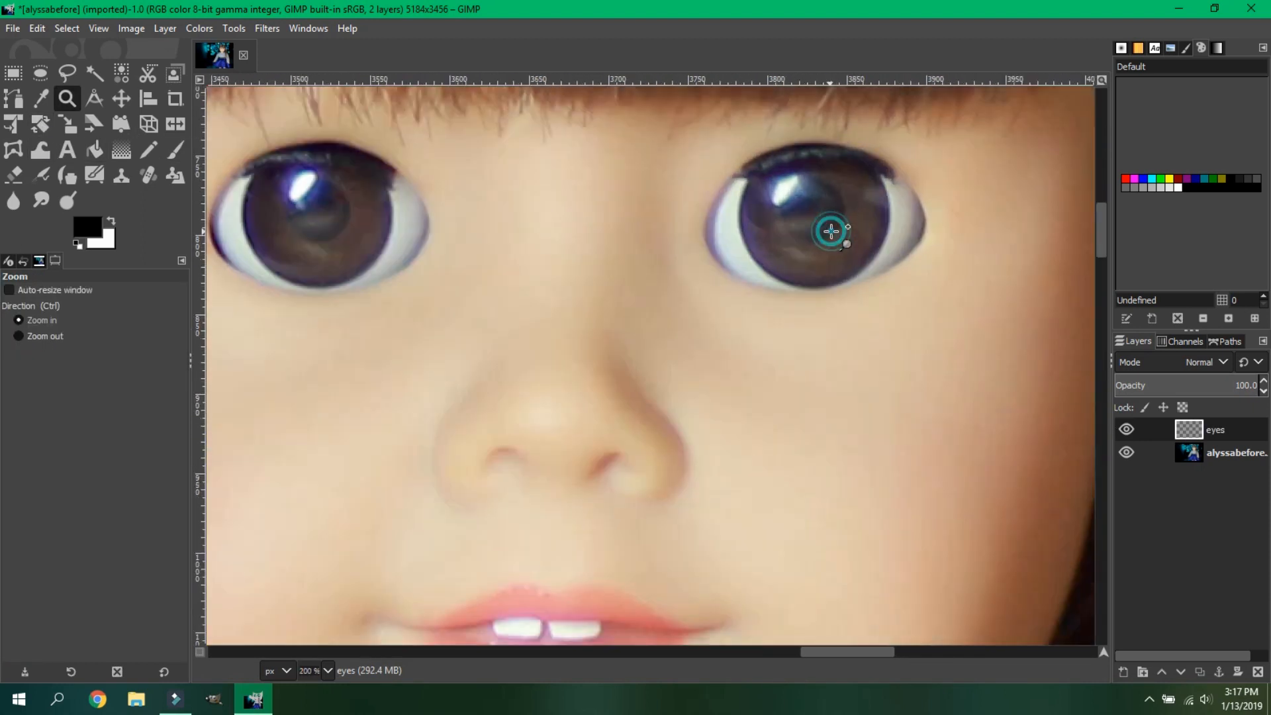
key(n)
click(814, 214)
drag(852, 652, 816, 652)
click(586, 213)
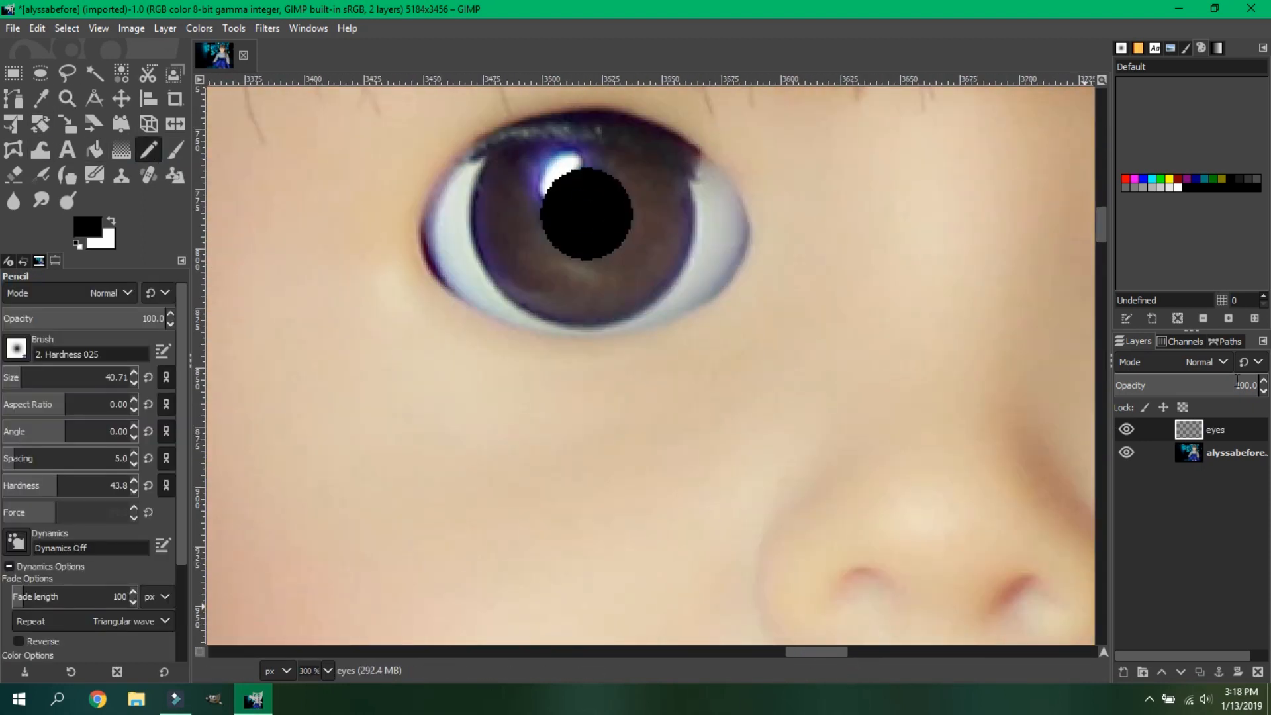
Step: Lower the opacity of the eyes layer to 74.2
click(1225, 386)
click(1219, 384)
drag(807, 652, 852, 653)
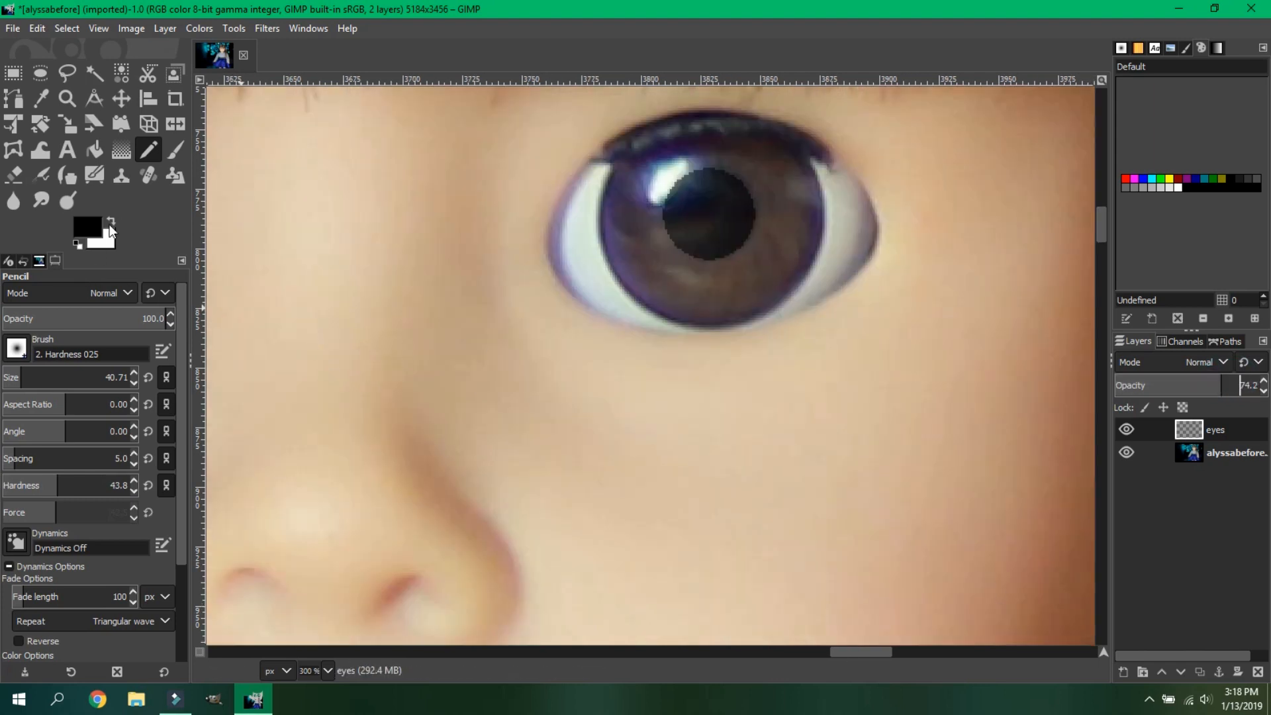
Step: Paint over the whites of the doll's eyes in white with a smaller pencil and switch to the Eraser
click(110, 221)
drag(8, 378, 4, 378)
mouse_move(578, 261)
mouse_down()
mouse_move(577, 228)
mouse_move(604, 296)
mouse_up()
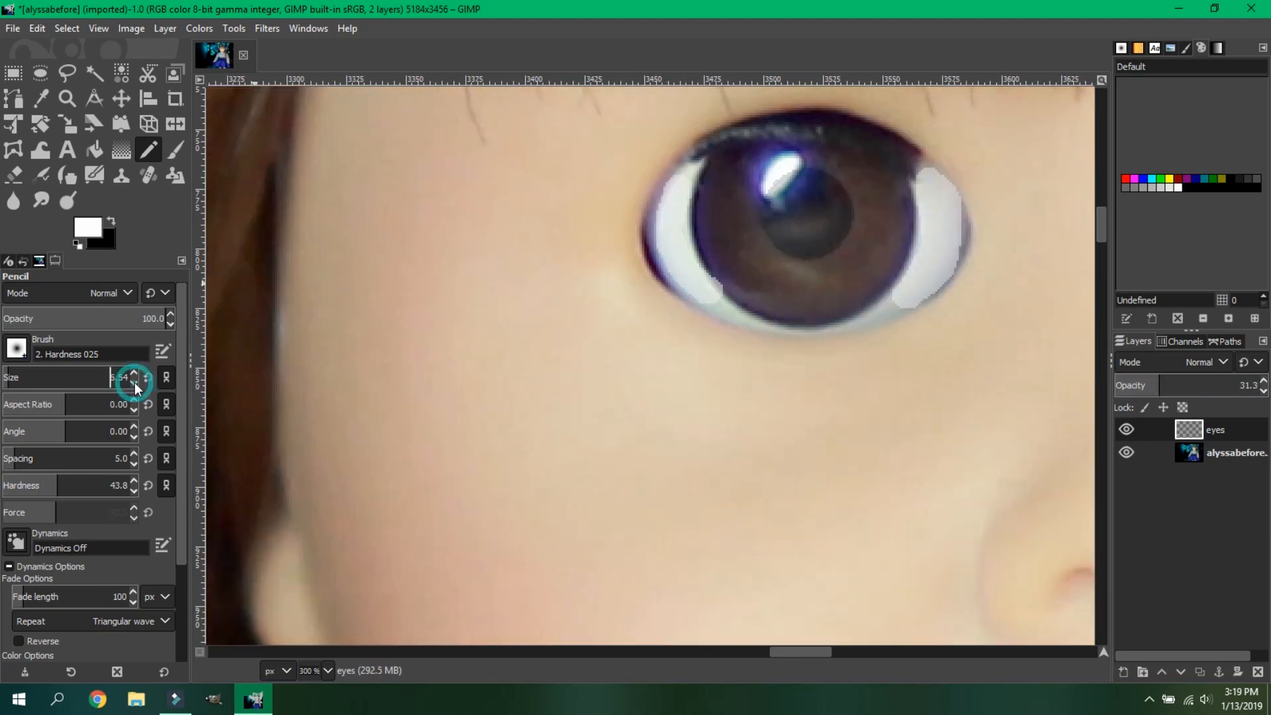
key(shift+e)
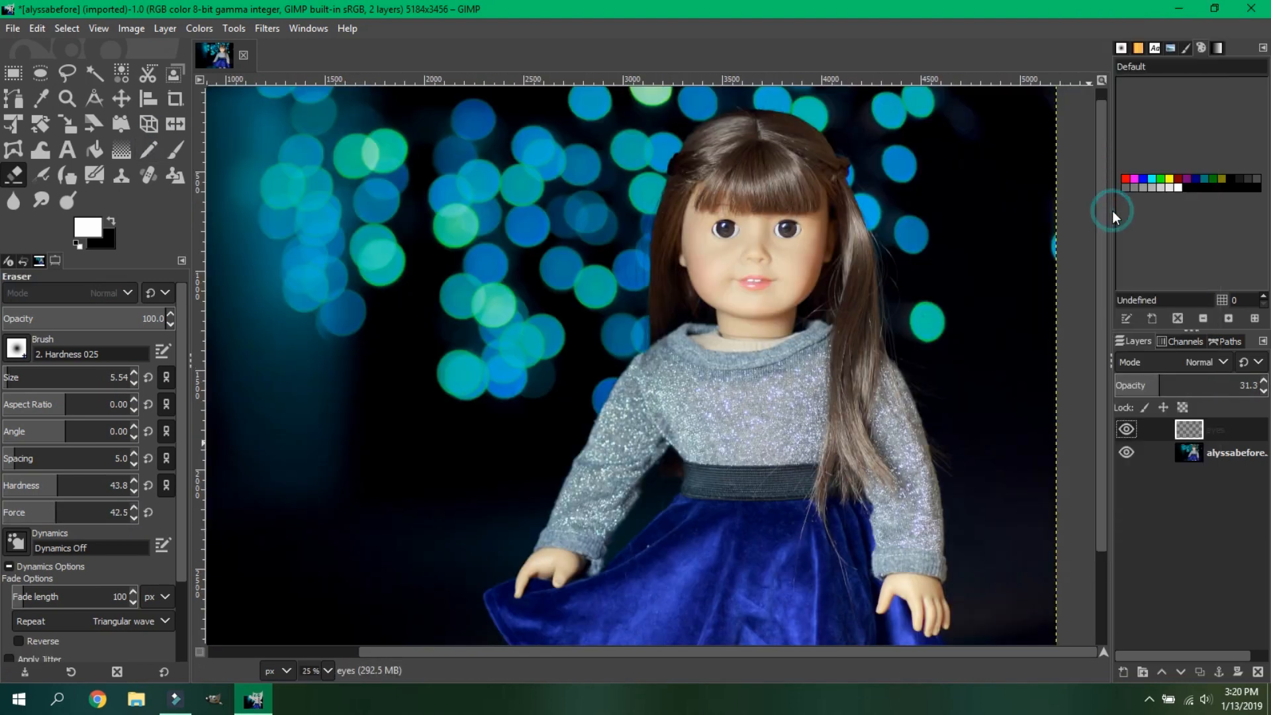
Step: Merge the painted eyes layer into the photo and add a new transparent layer named eyes
right_click(1193, 503)
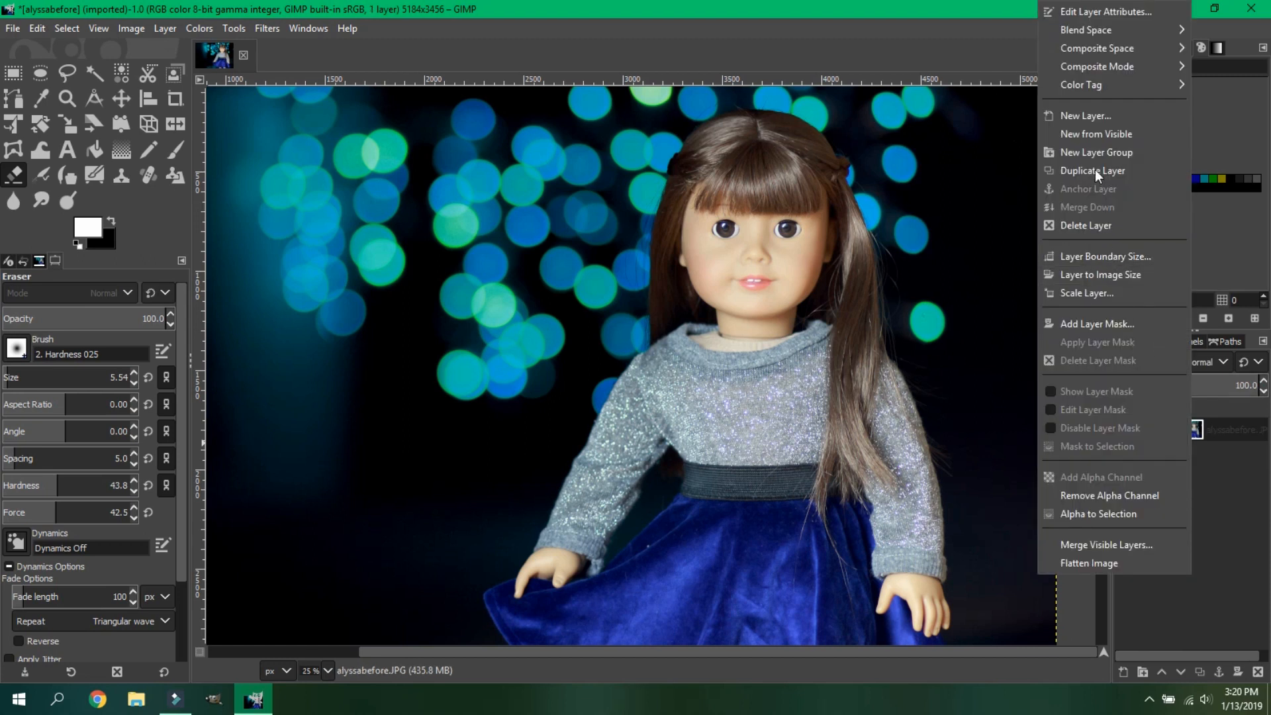
click(1098, 110)
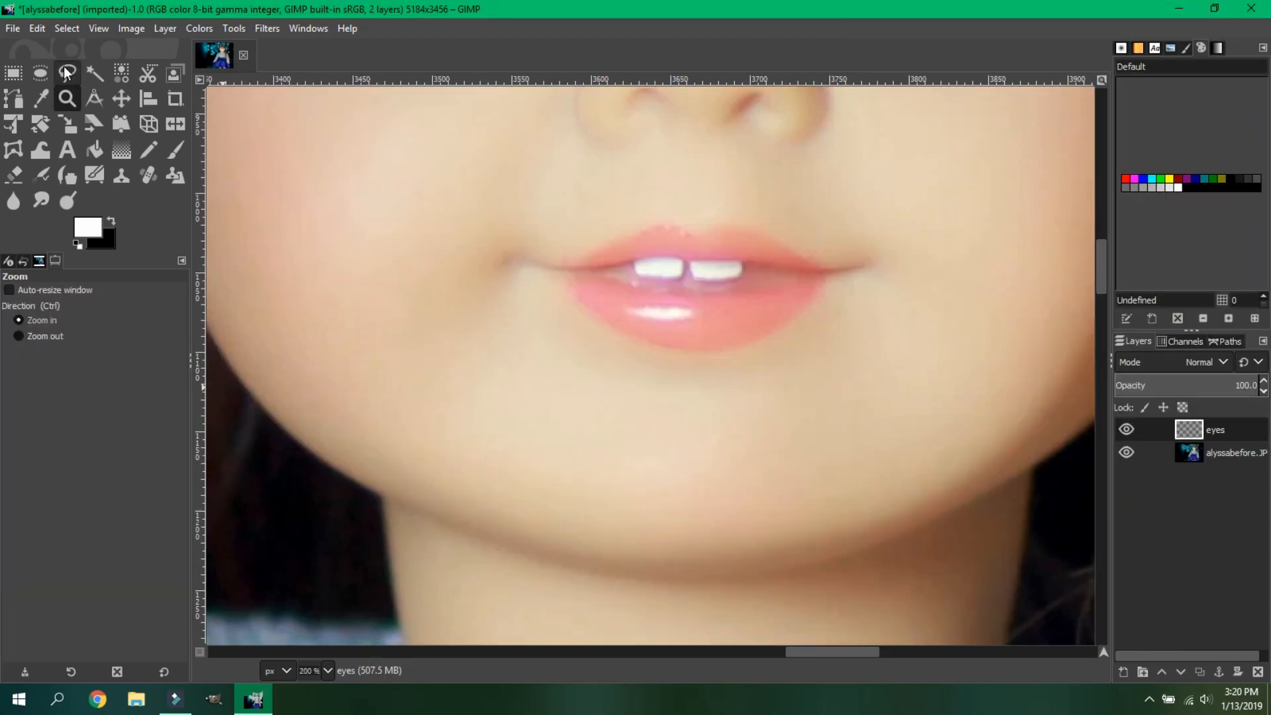
Step: Outline the doll's lips with a closed Free Select selection
click(66, 73)
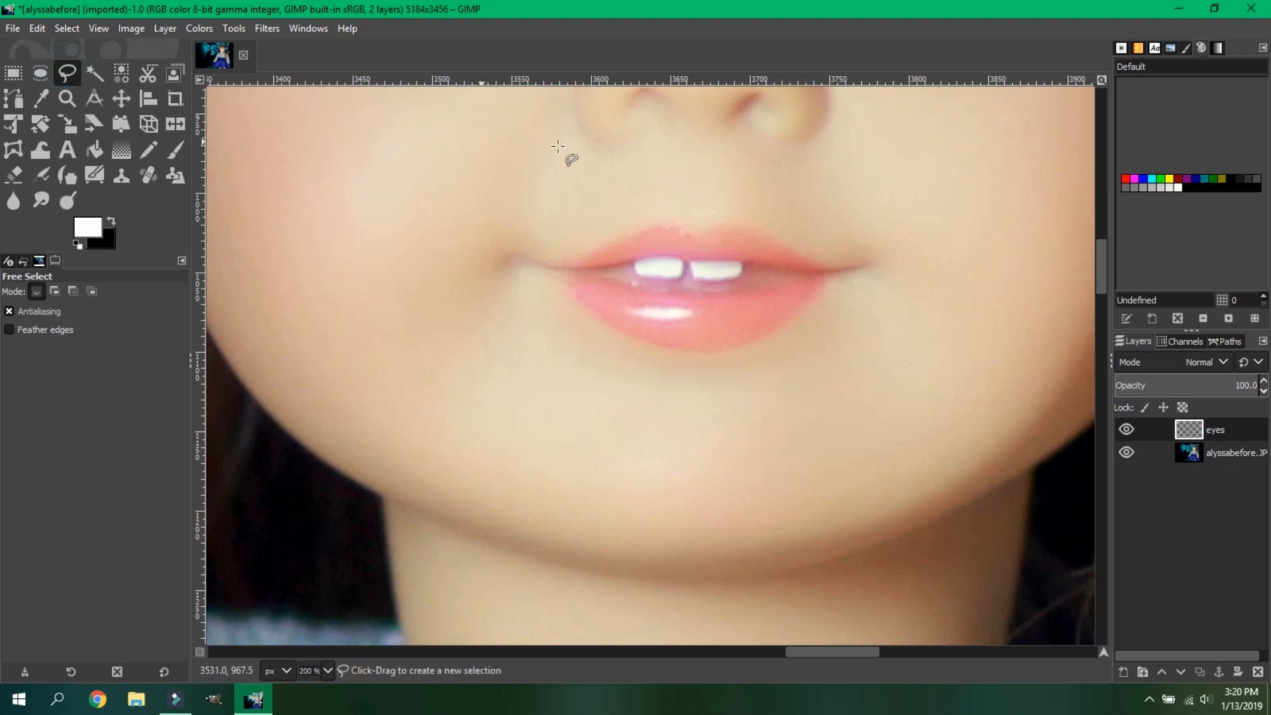
mouse_move(838, 274)
mouse_down()
mouse_move(685, 357)
mouse_move(558, 280)
mouse_move(652, 227)
mouse_move(731, 225)
mouse_move(840, 272)
mouse_up()
key(Return)
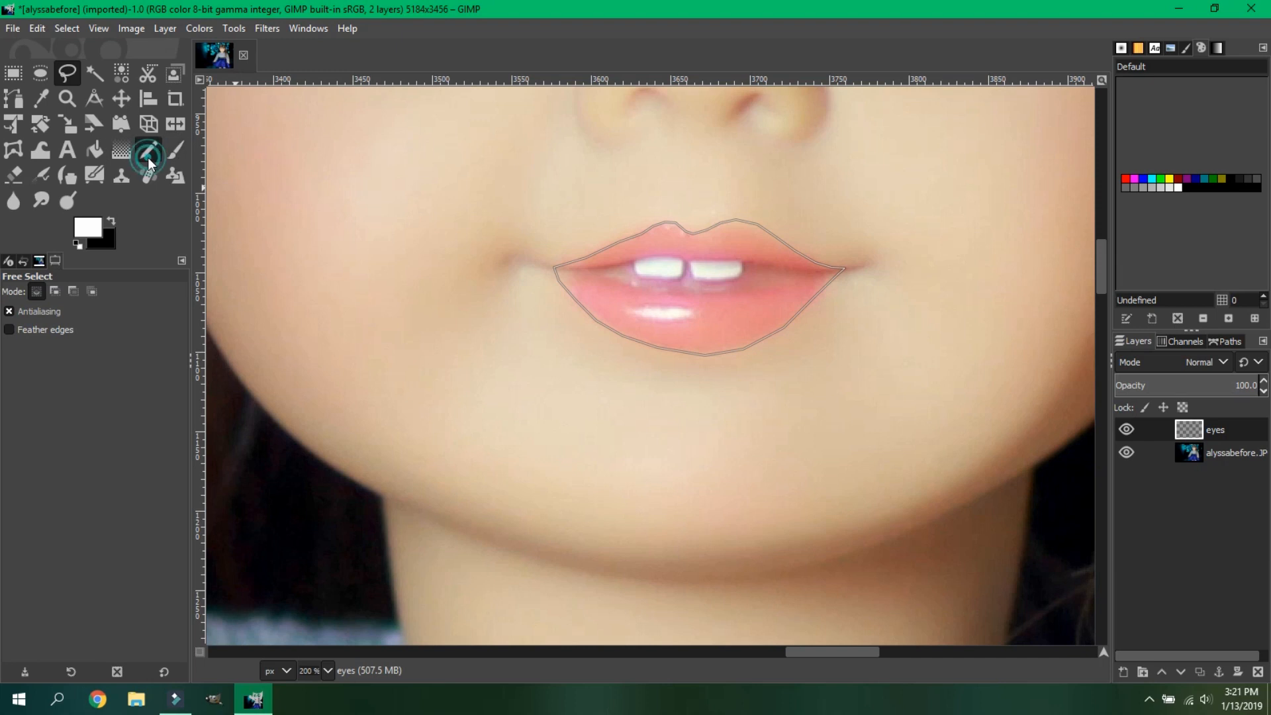
Step: Fill the selected lips with dark red using the Pencil tool at size 25.35
click(149, 157)
click(86, 222)
mouse_move(86, 223)
mouse_down()
mouse_move(176, 241)
mouse_move(89, 163)
mouse_move(136, 241)
mouse_up()
click(134, 244)
click(209, 367)
click(15, 374)
mouse_move(609, 325)
mouse_down()
mouse_move(760, 270)
mouse_move(675, 307)
mouse_up()
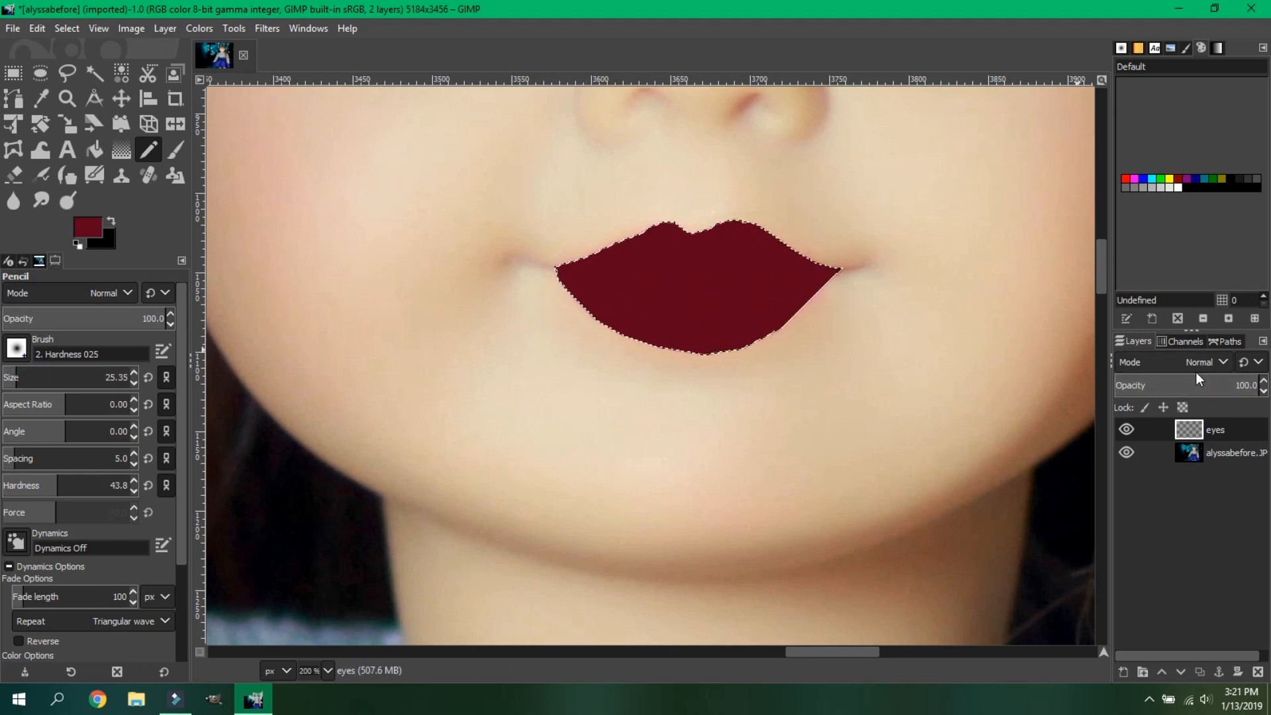
Step: Set the lip colour layer's opacity to 65.9 and its blend mode to Multiply
drag(1198, 379, 1221, 372)
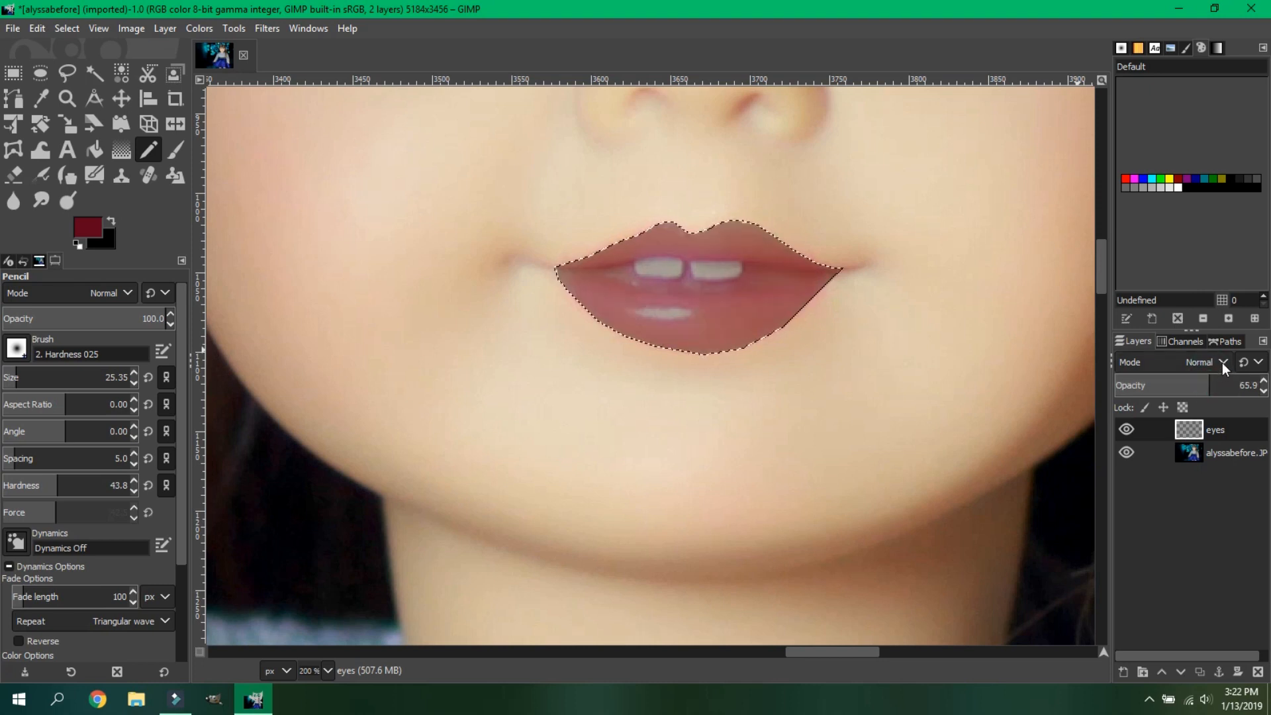
click(1221, 363)
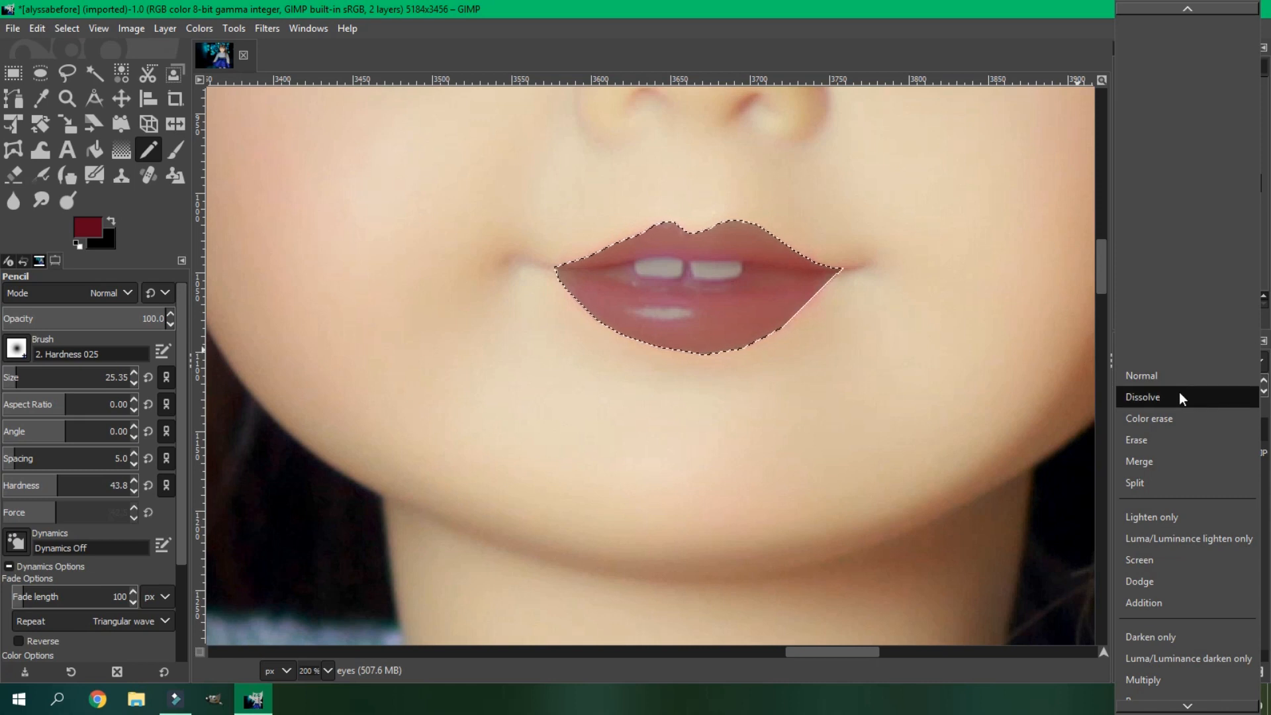
click(1179, 395)
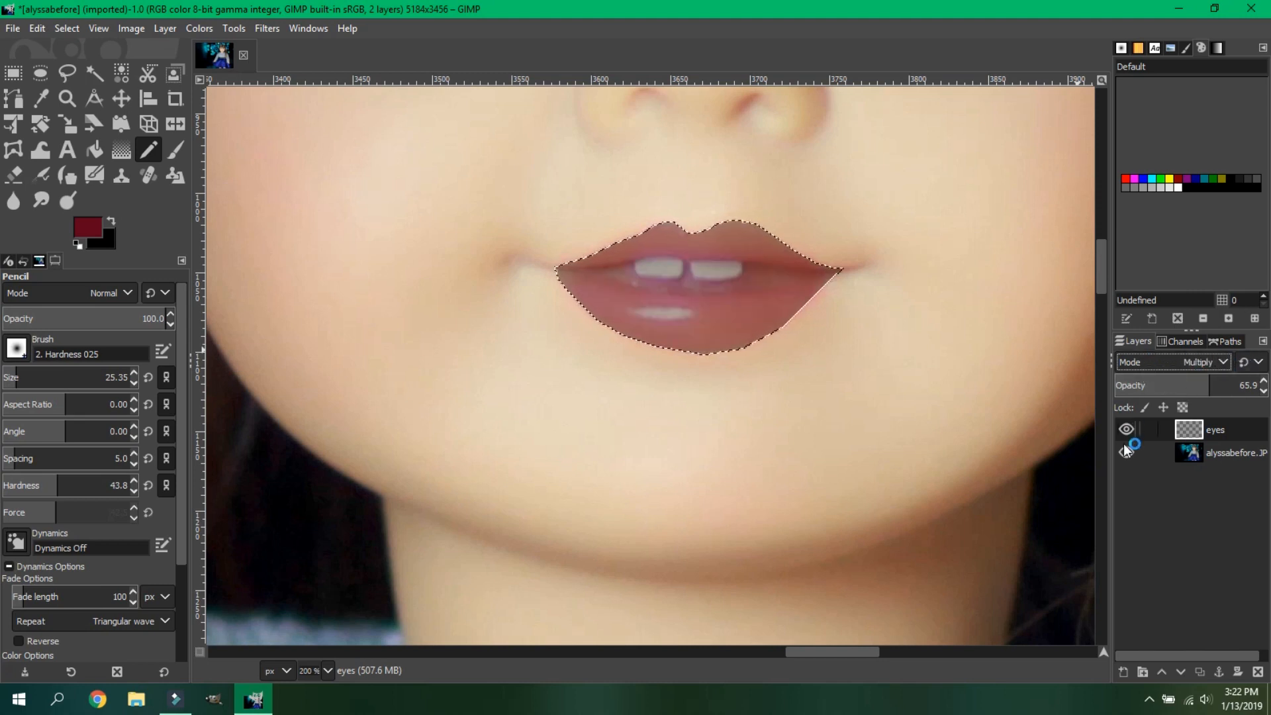
Step: Clear the lip selection and soften the edges of the lip colour all around with the Smudge tool at size 15
click(1206, 538)
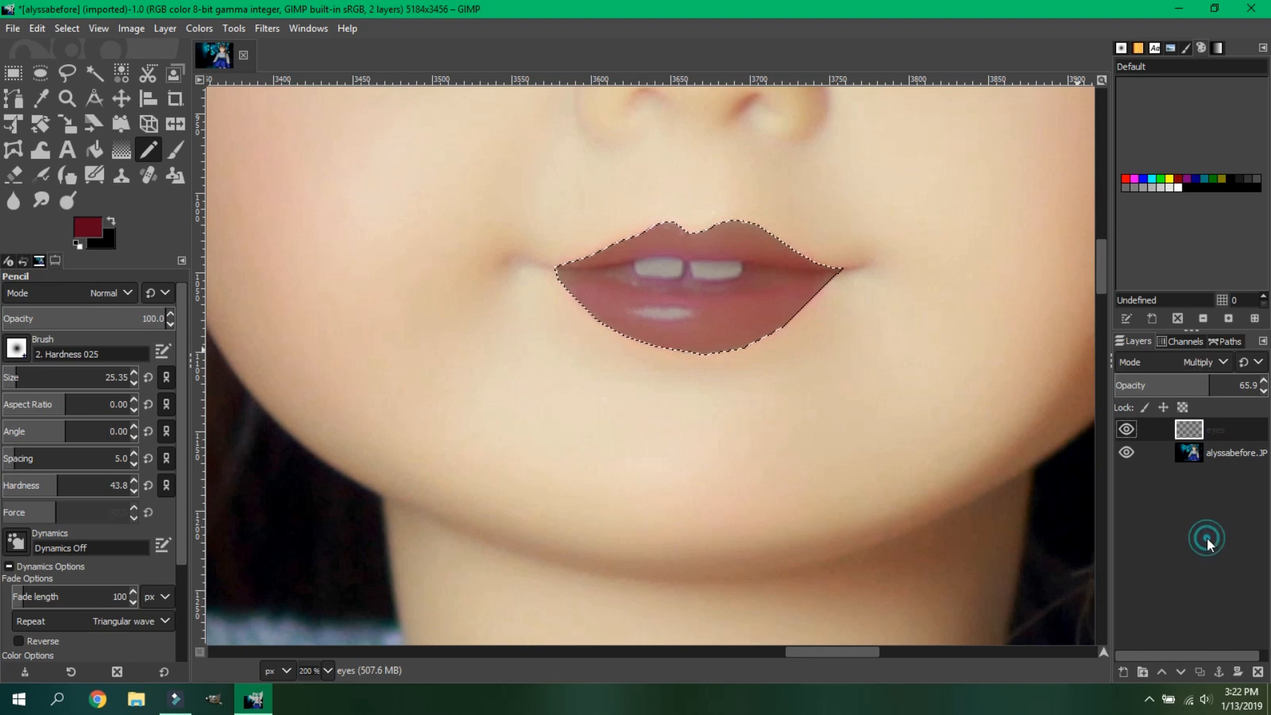
click(66, 29)
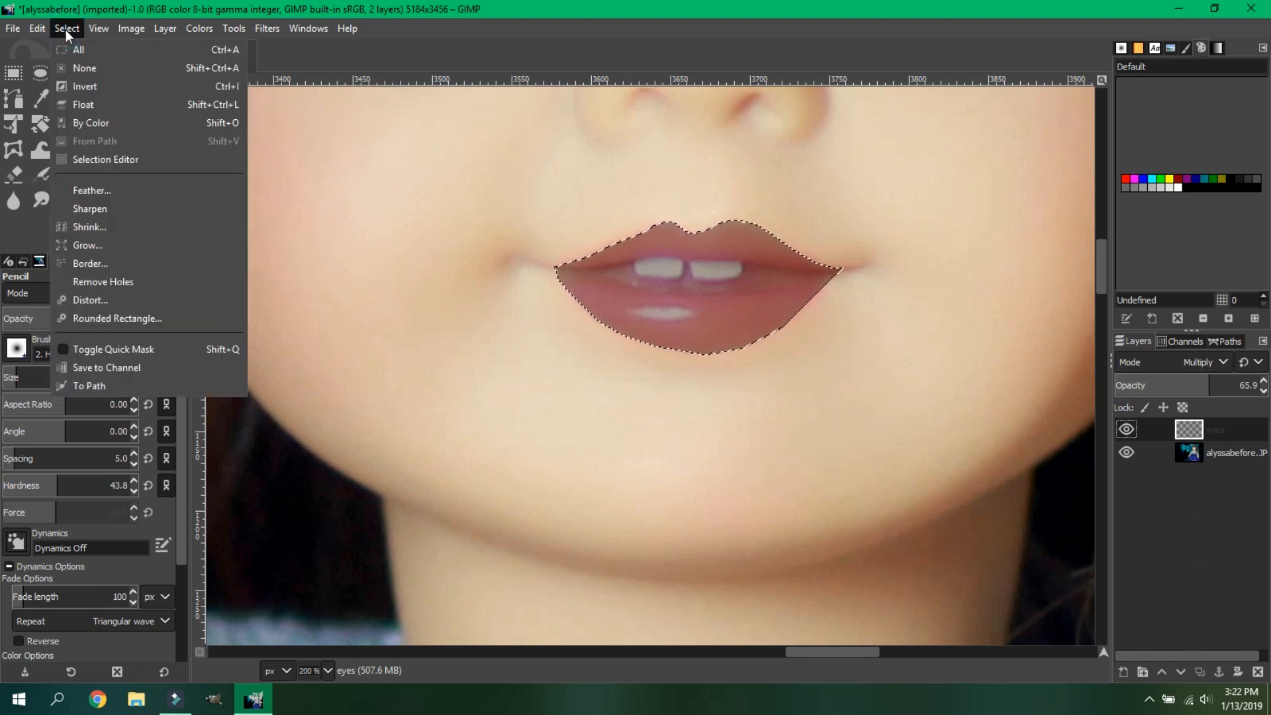
click(96, 68)
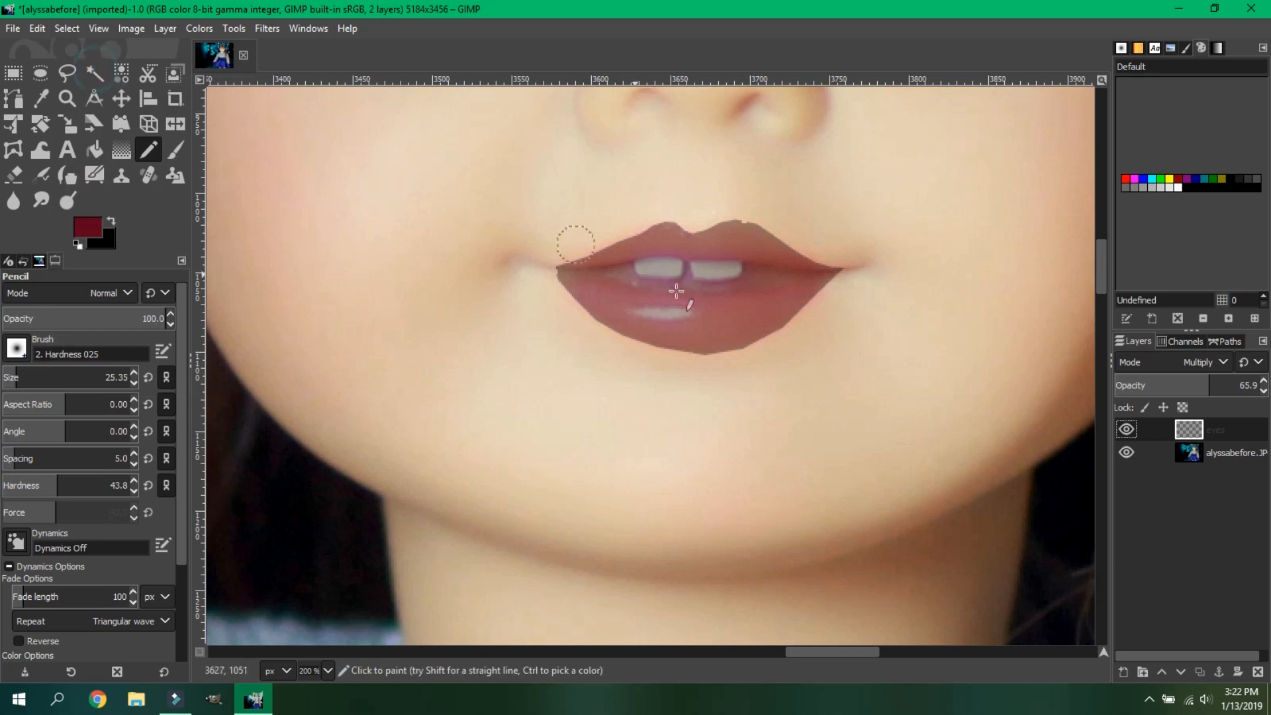
key(z)
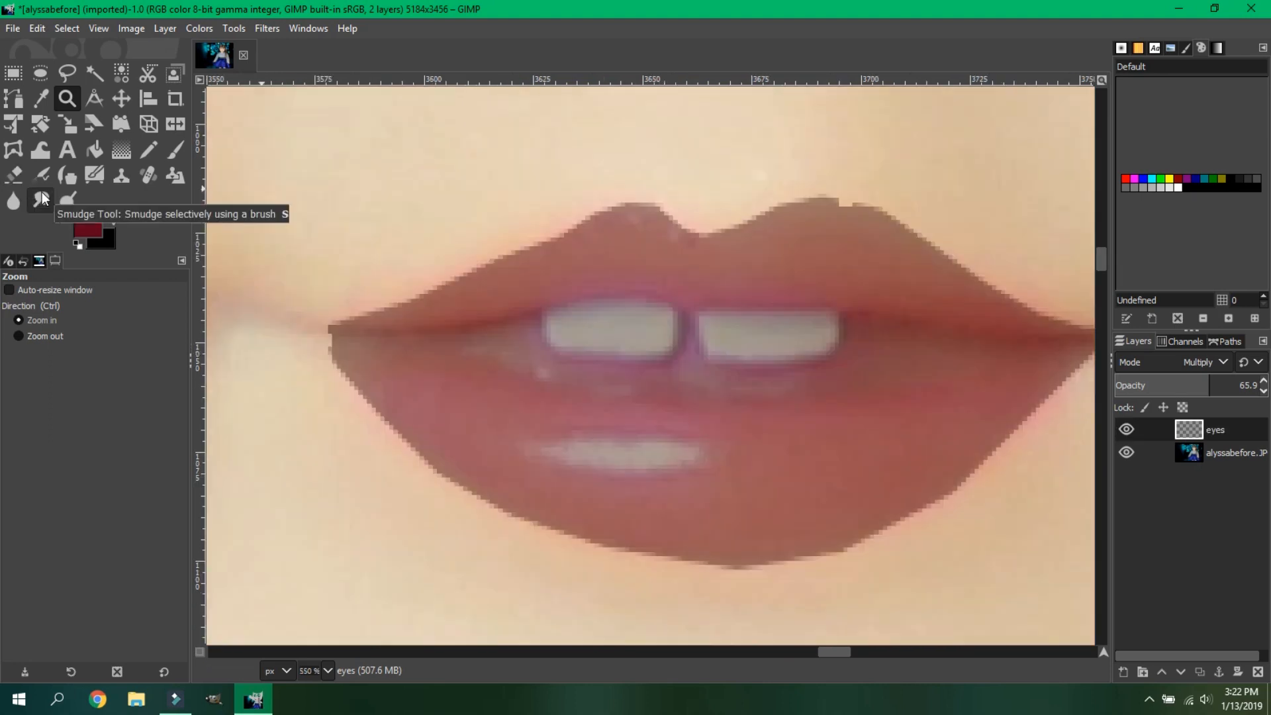
click(42, 192)
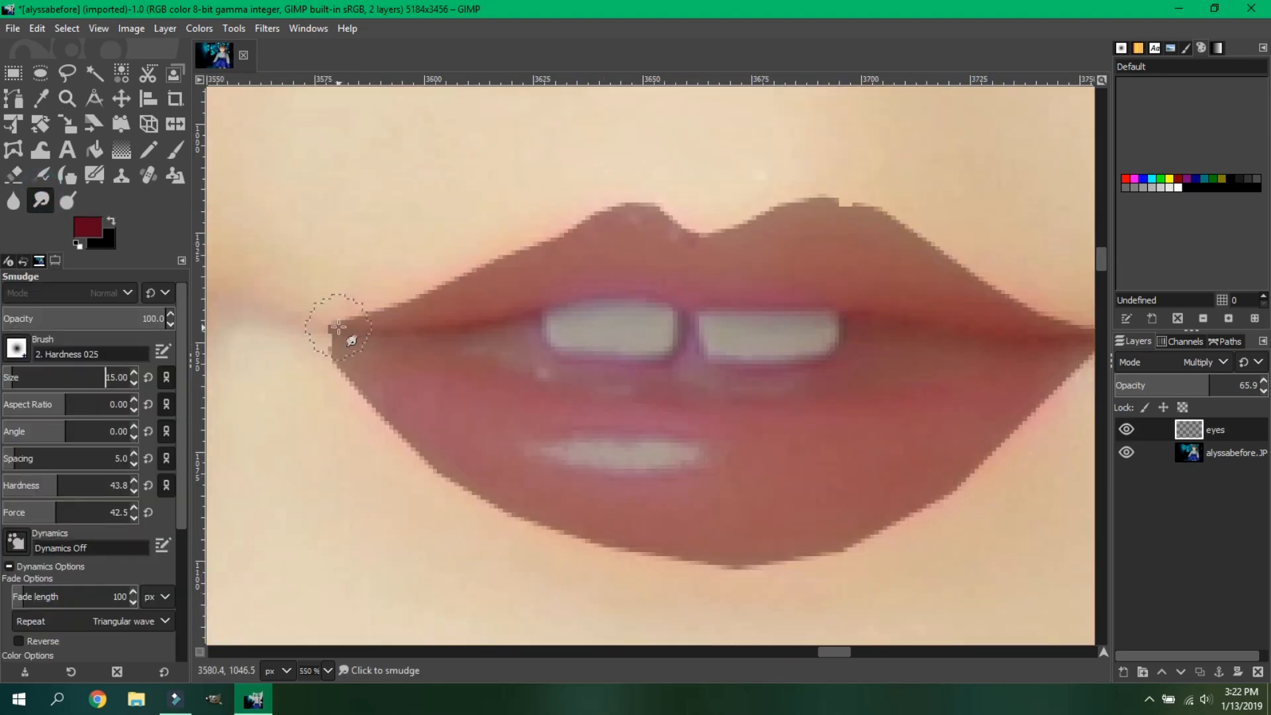
mouse_move(336, 323)
mouse_down()
mouse_move(777, 205)
mouse_move(1029, 308)
mouse_up()
drag(828, 653, 840, 653)
mouse_move(835, 337)
mouse_down()
mouse_move(616, 520)
mouse_move(371, 555)
mouse_up()
drag(846, 651, 835, 652)
drag(573, 553, 268, 326)
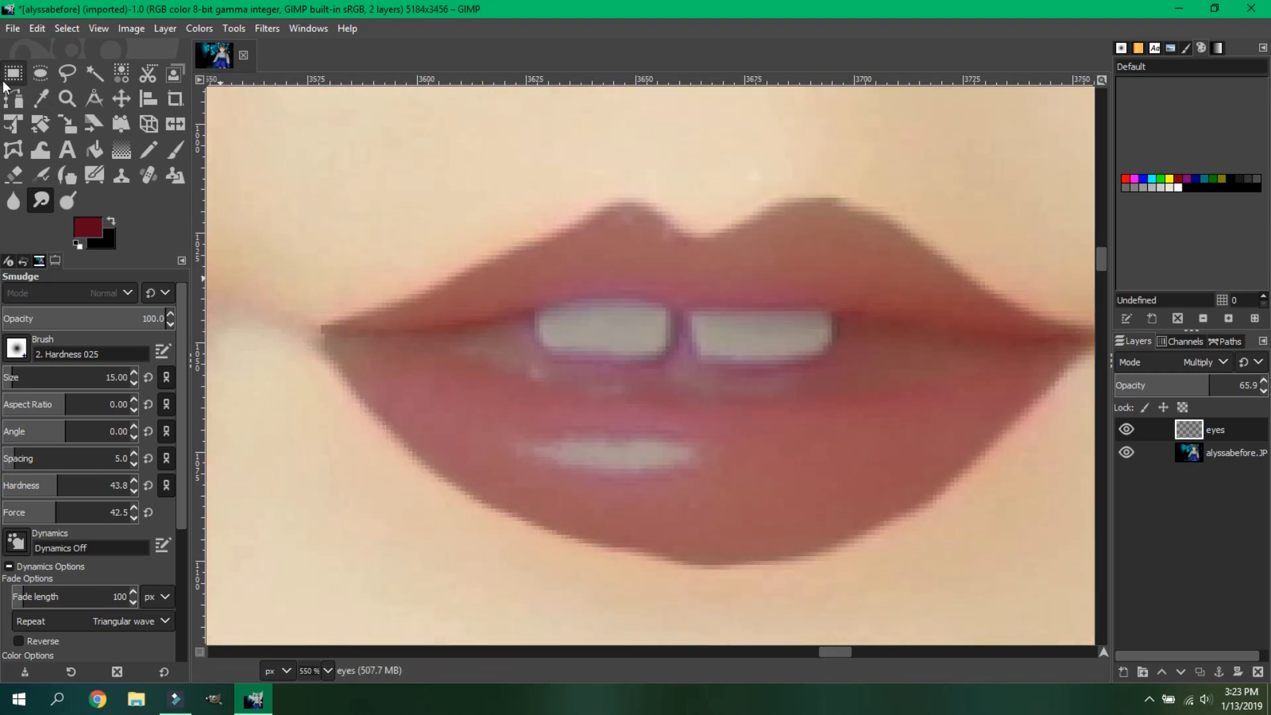
Step: Erase the lip colour from the doll's teeth with the Eraser at size 7.13
click(18, 178)
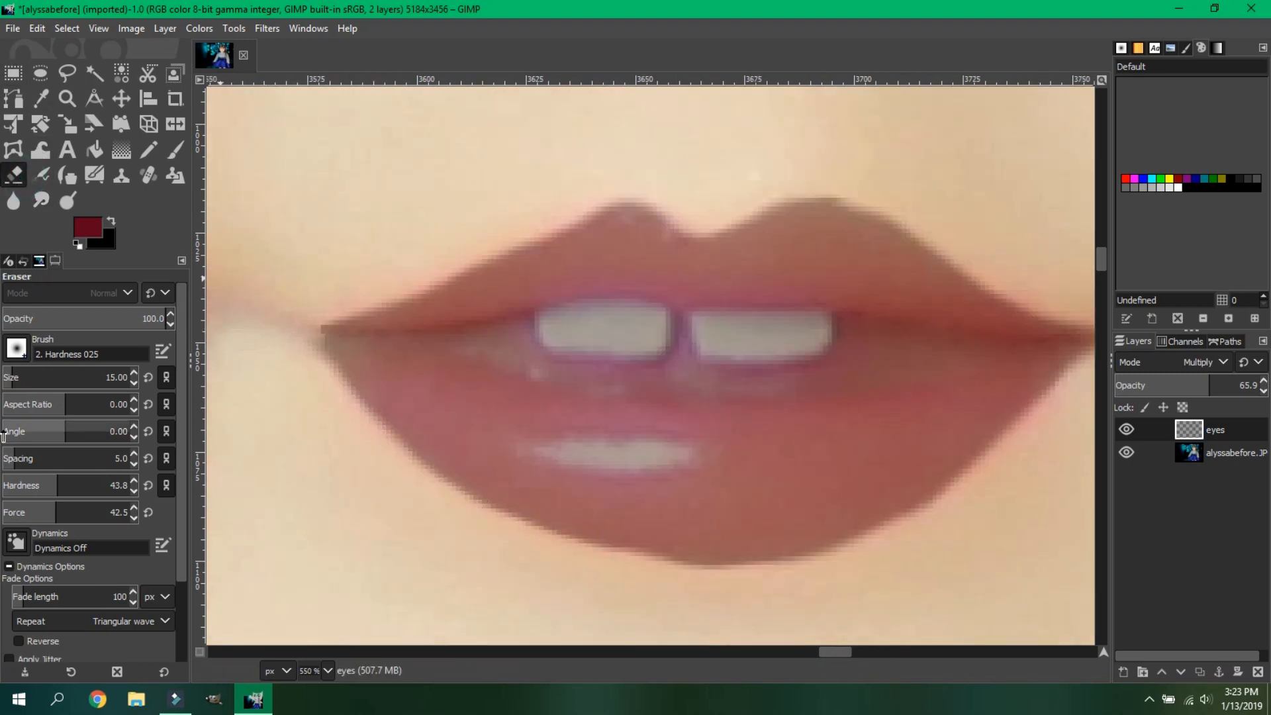
click(6, 378)
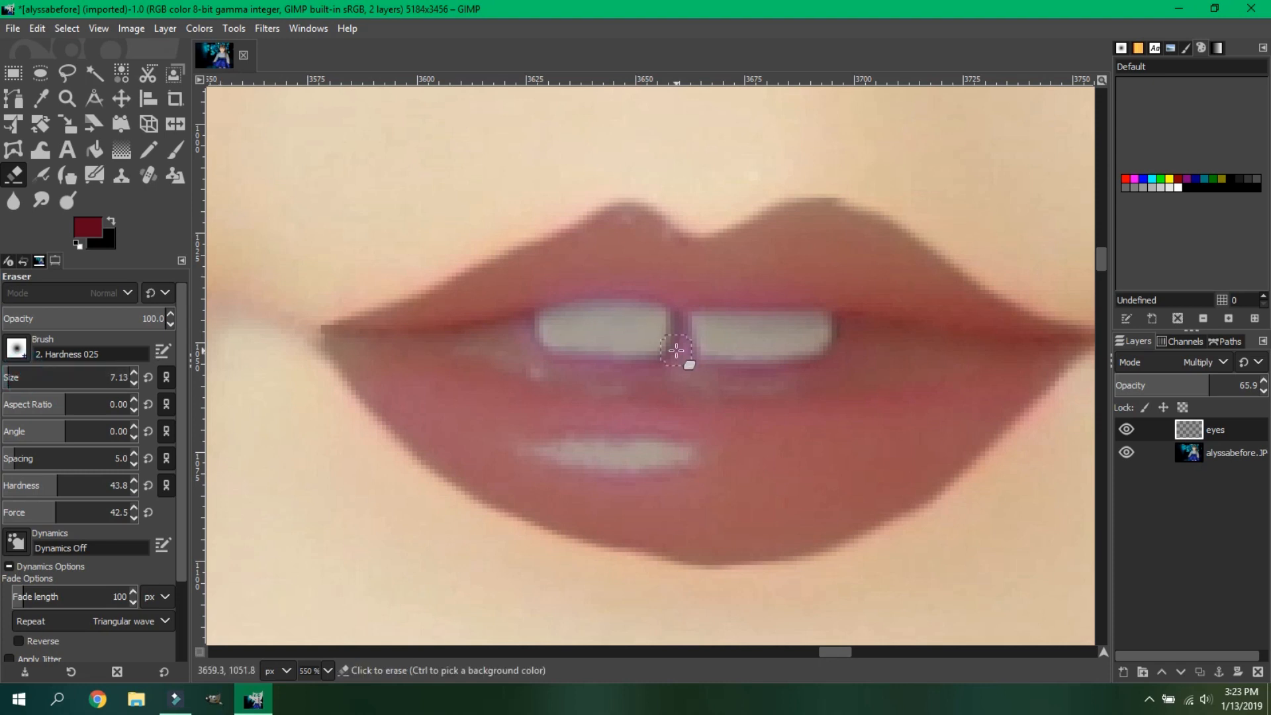
mouse_move(644, 344)
mouse_down()
mouse_move(555, 345)
mouse_move(567, 326)
mouse_move(812, 360)
mouse_move(825, 335)
mouse_up()
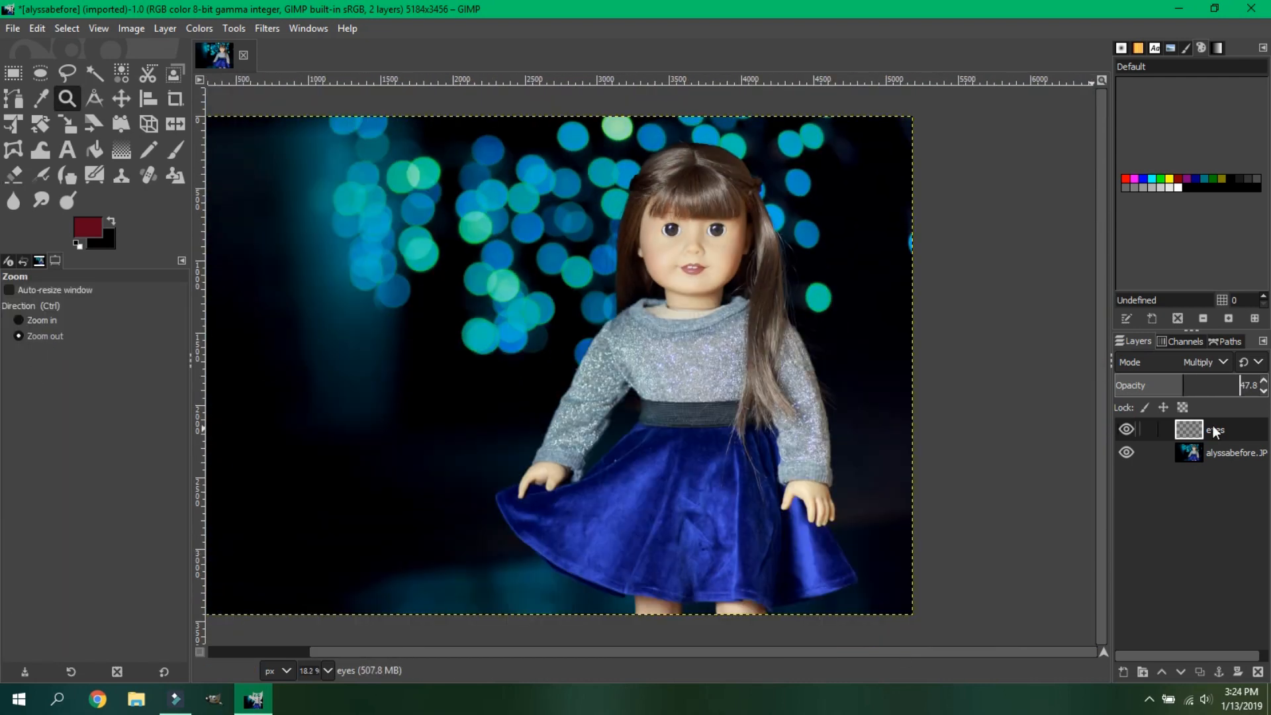
Step: Merge the eyes layer down and set the merged photo's saturation scale to 1.145, comparing it with the preview off
right_click(1215, 431)
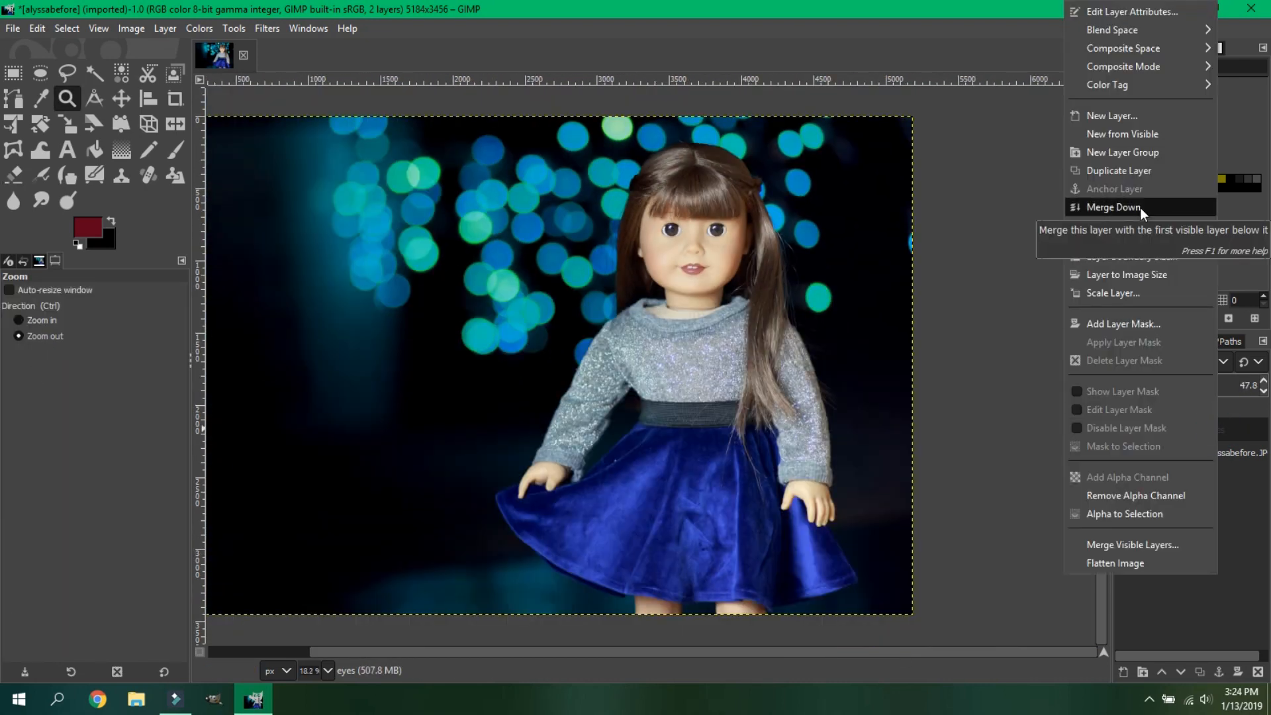
click(1125, 210)
click(197, 28)
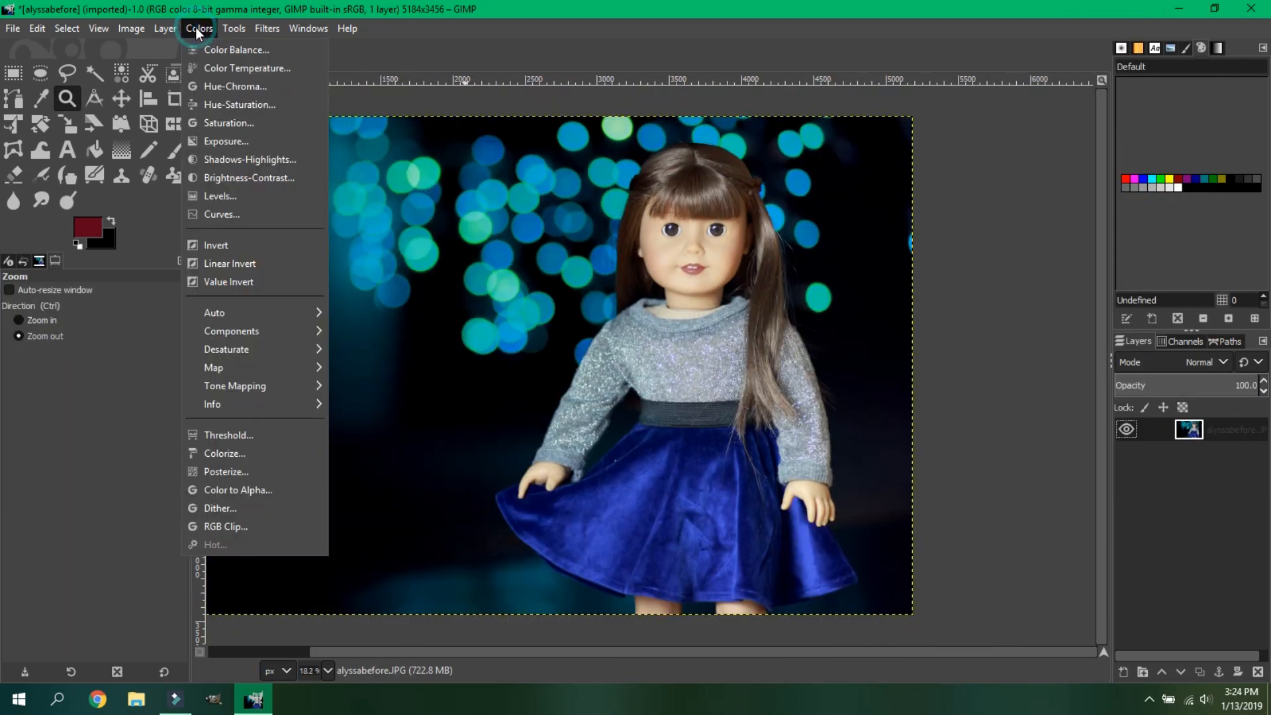
click(253, 126)
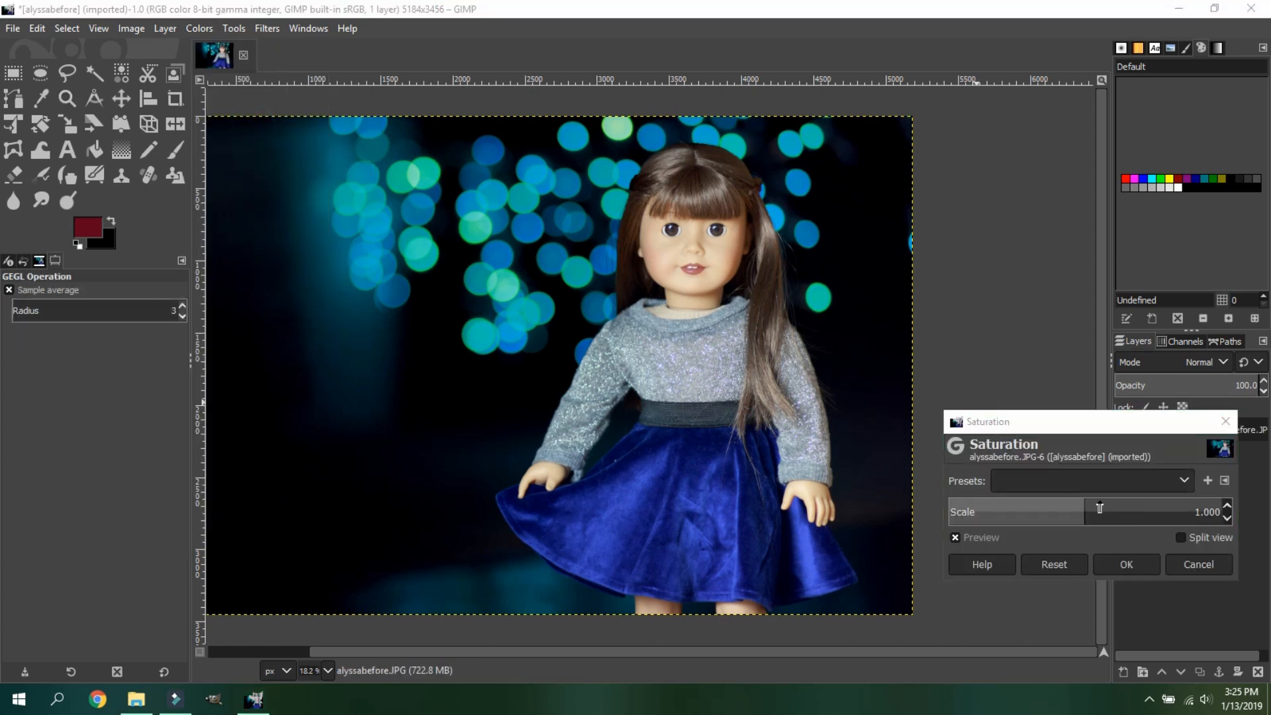
click(1100, 508)
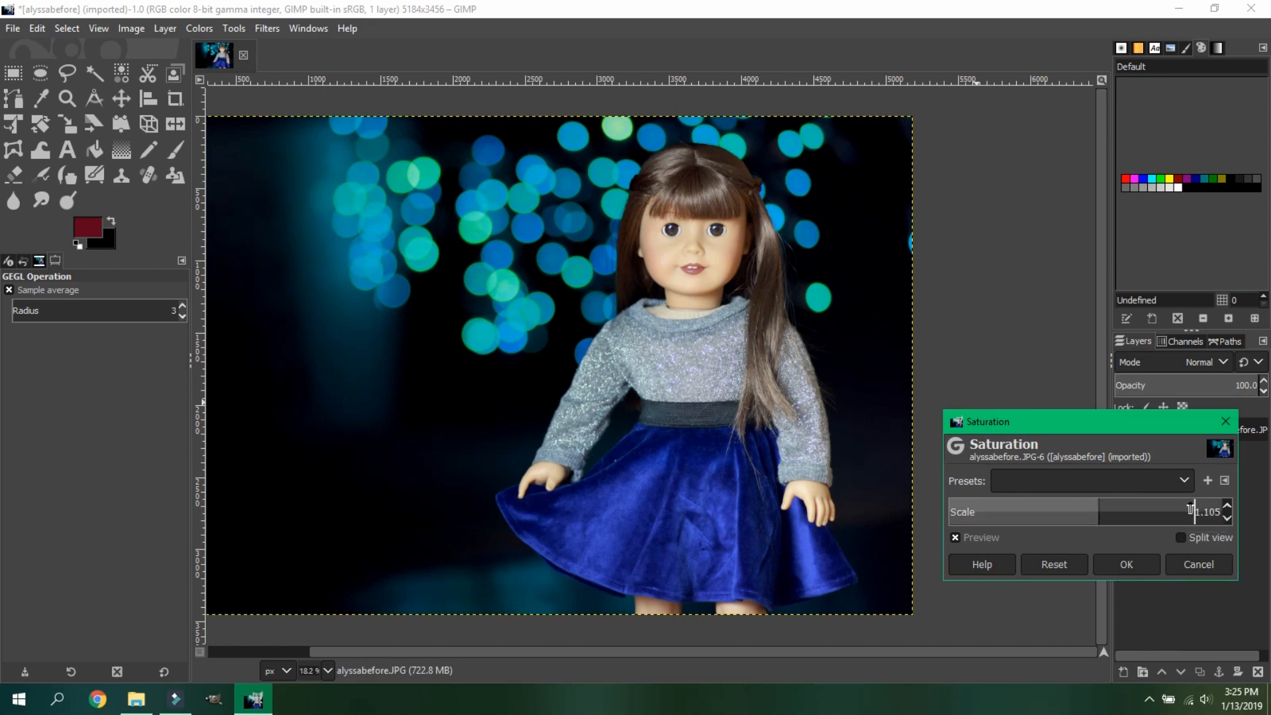
click(1190, 508)
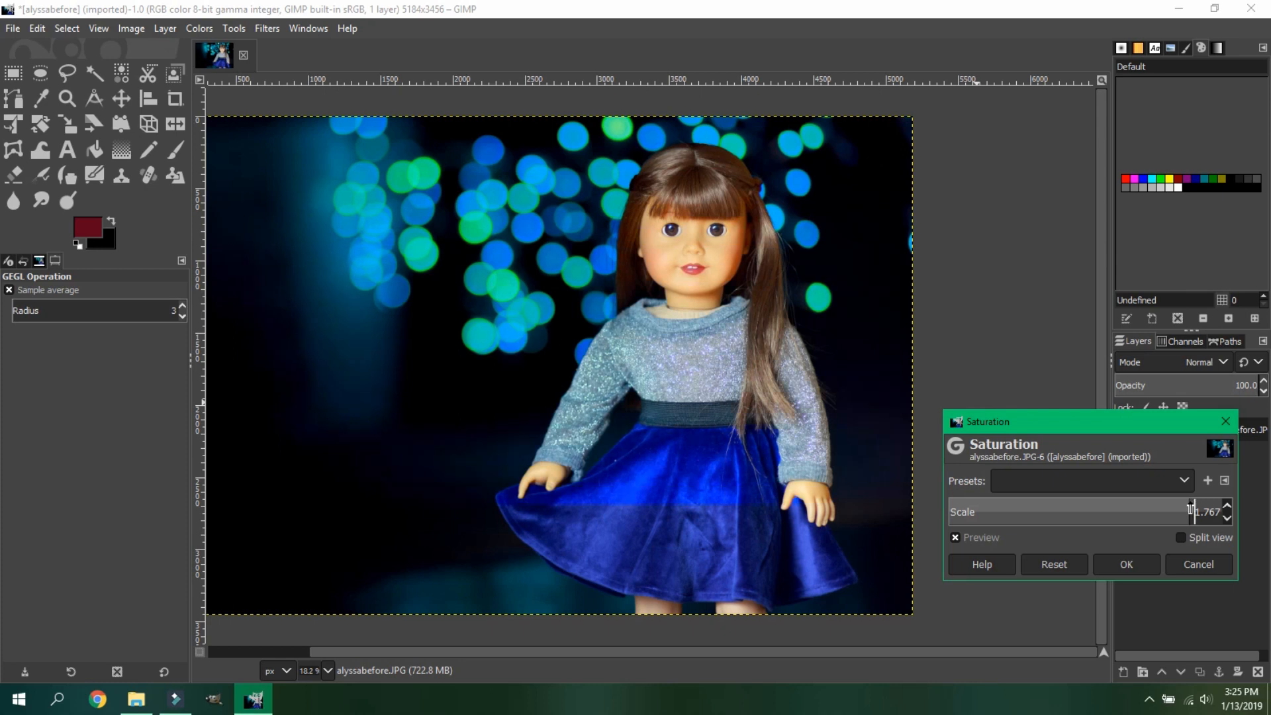
drag(1190, 509, 1104, 511)
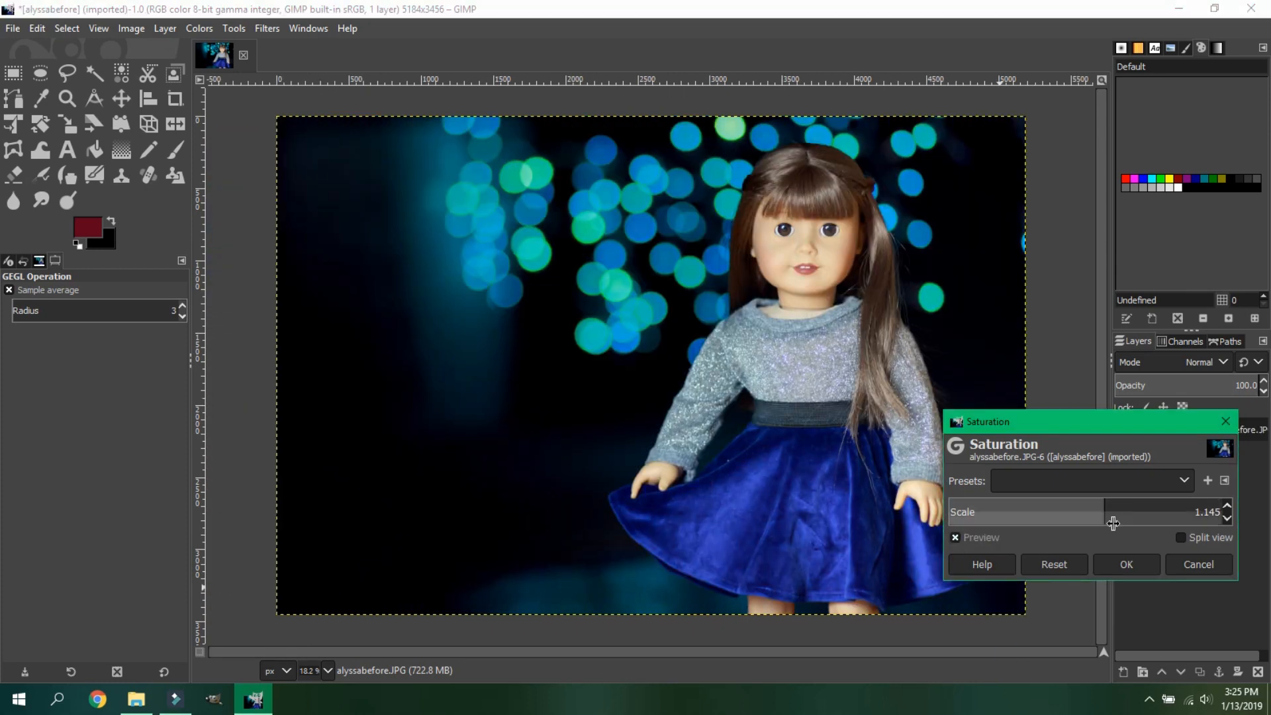
click(954, 537)
click(955, 537)
click(1120, 566)
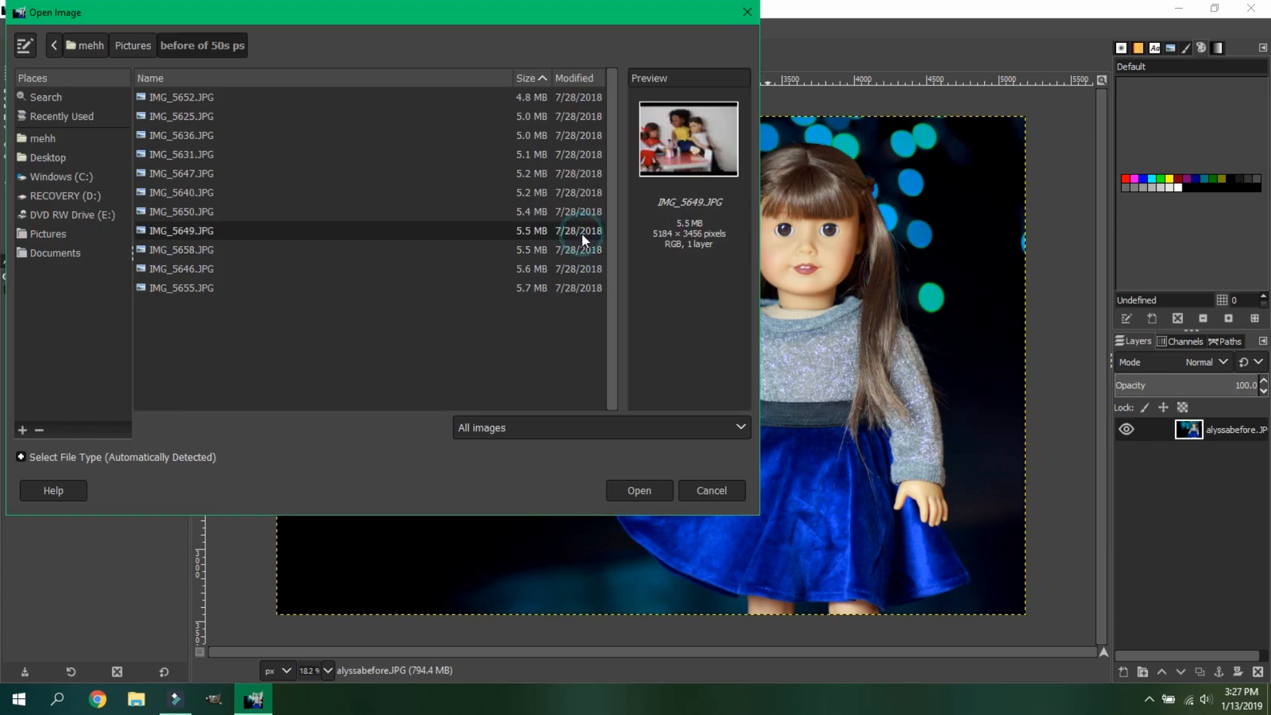
Step: Open IMG_5649.JPG and set its Exposure black level to 0.007, comparing it with the preview off
click(641, 487)
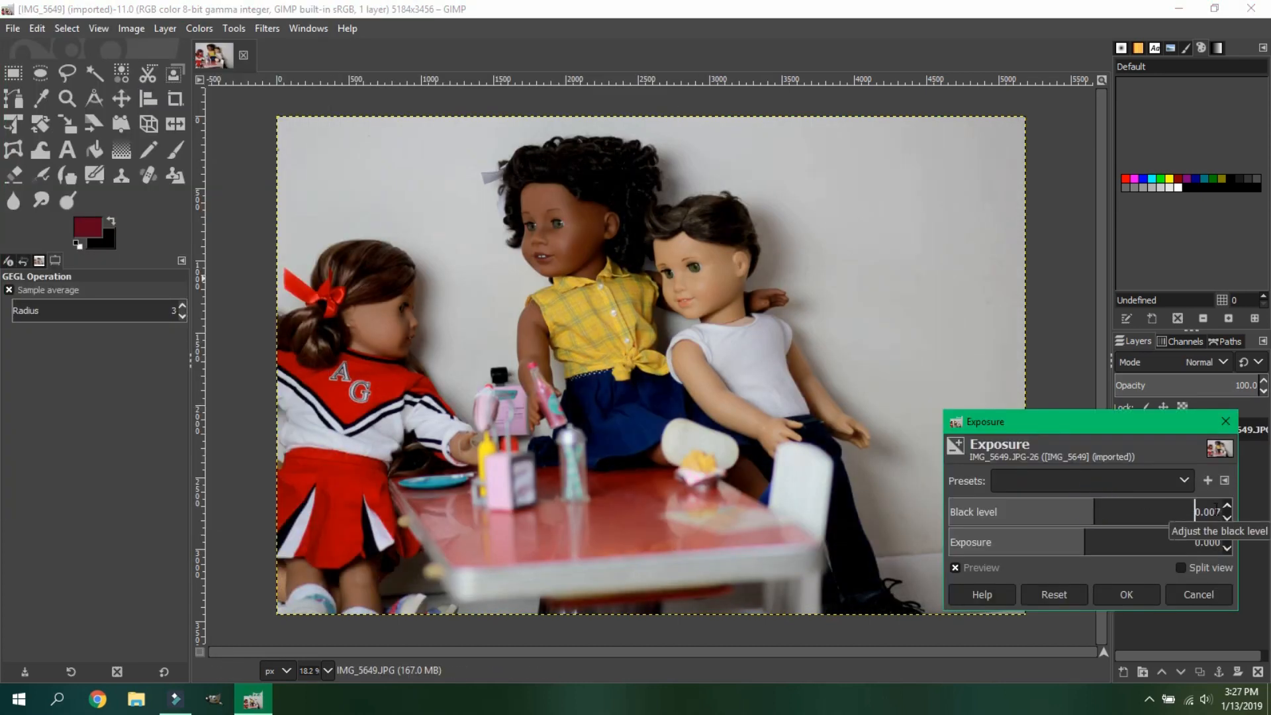
click(953, 568)
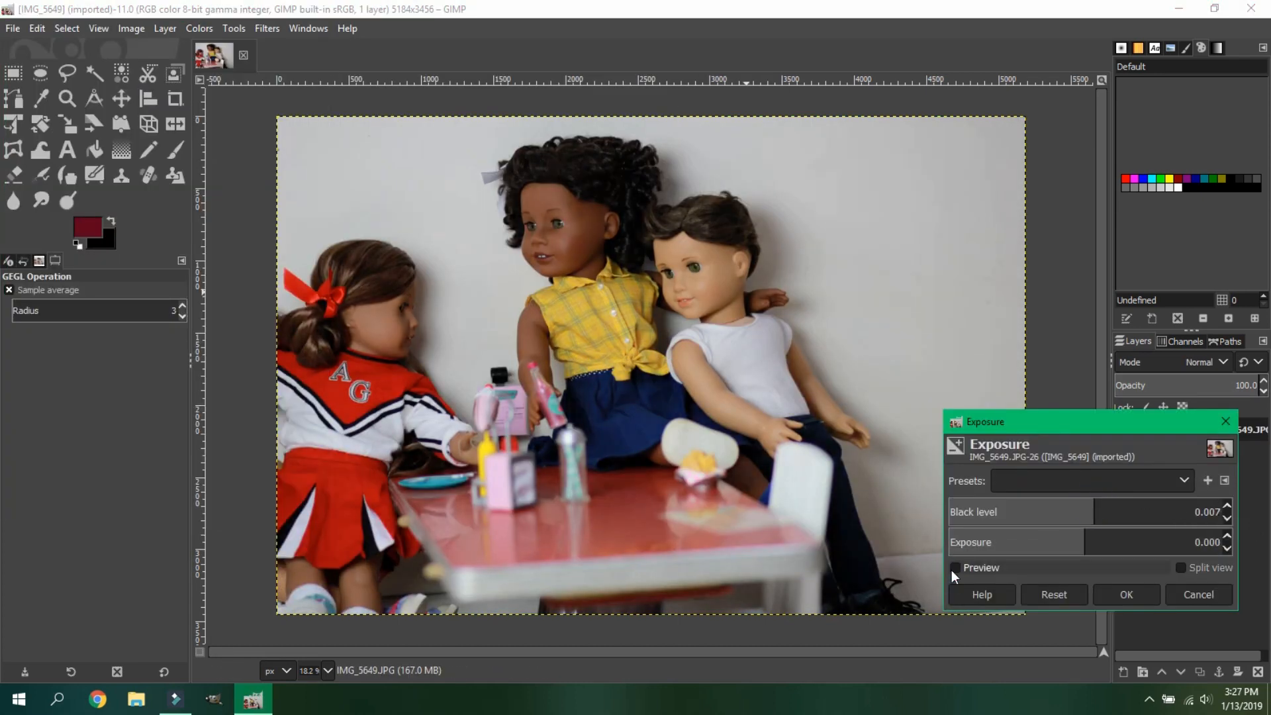
click(953, 569)
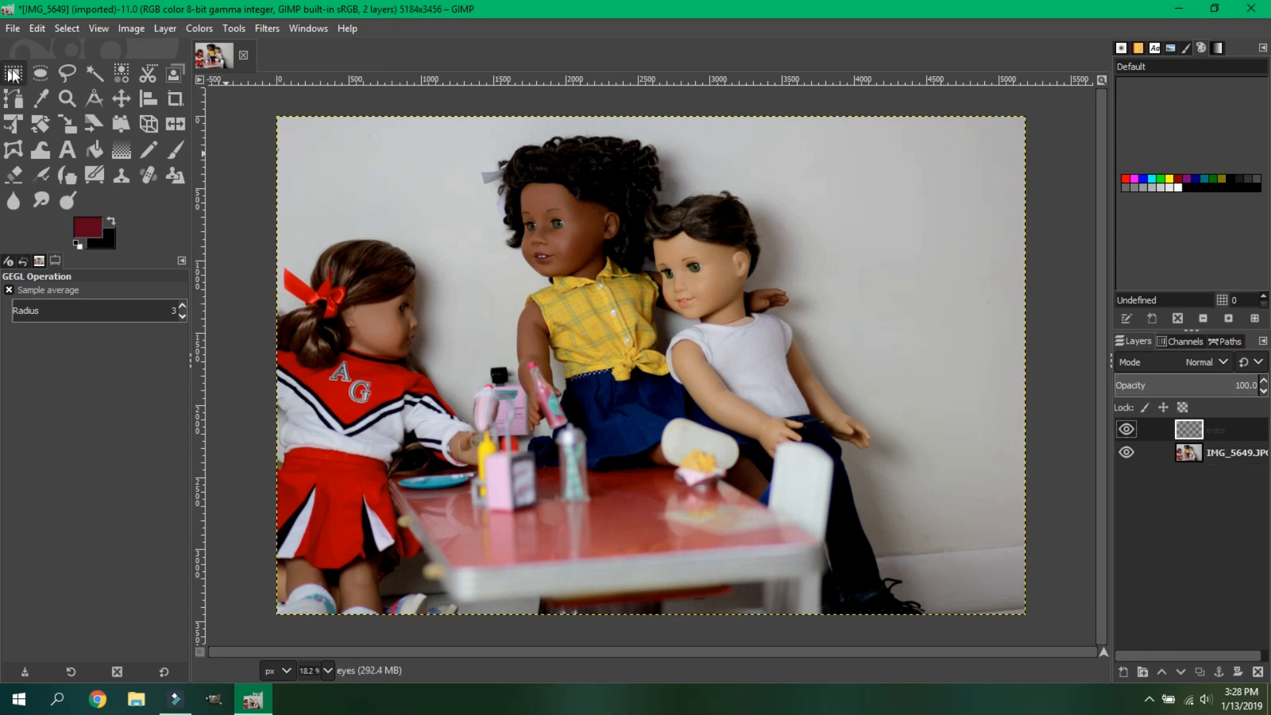
Step: Add a transparent layer named eyes above the photo
key(ctrl+z)
right_click(1155, 568)
click(1138, 118)
click(1157, 409)
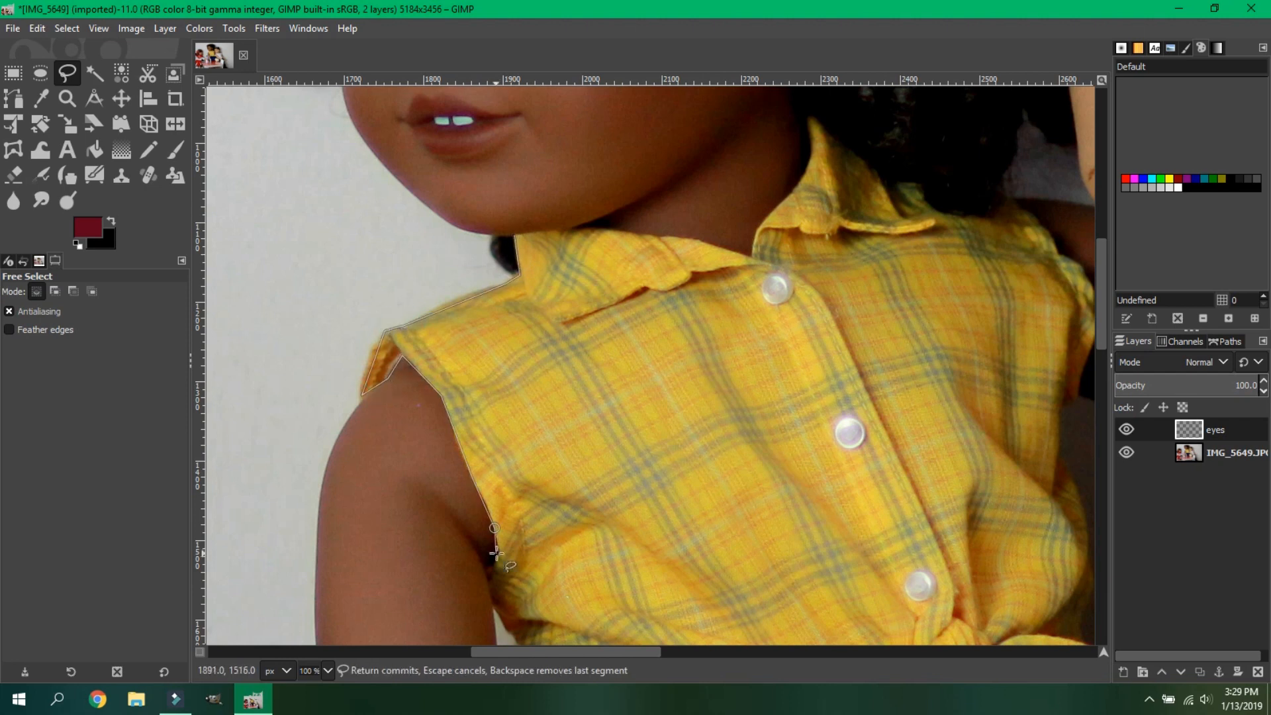
Step: Outline the middle doll's yellow plaid shirt with the Free Select tool, following the sleeve, hem, front knot and collar
click(495, 552)
scroll(496, 552, down, 5)
click(494, 293)
click(520, 326)
click(522, 367)
click(578, 393)
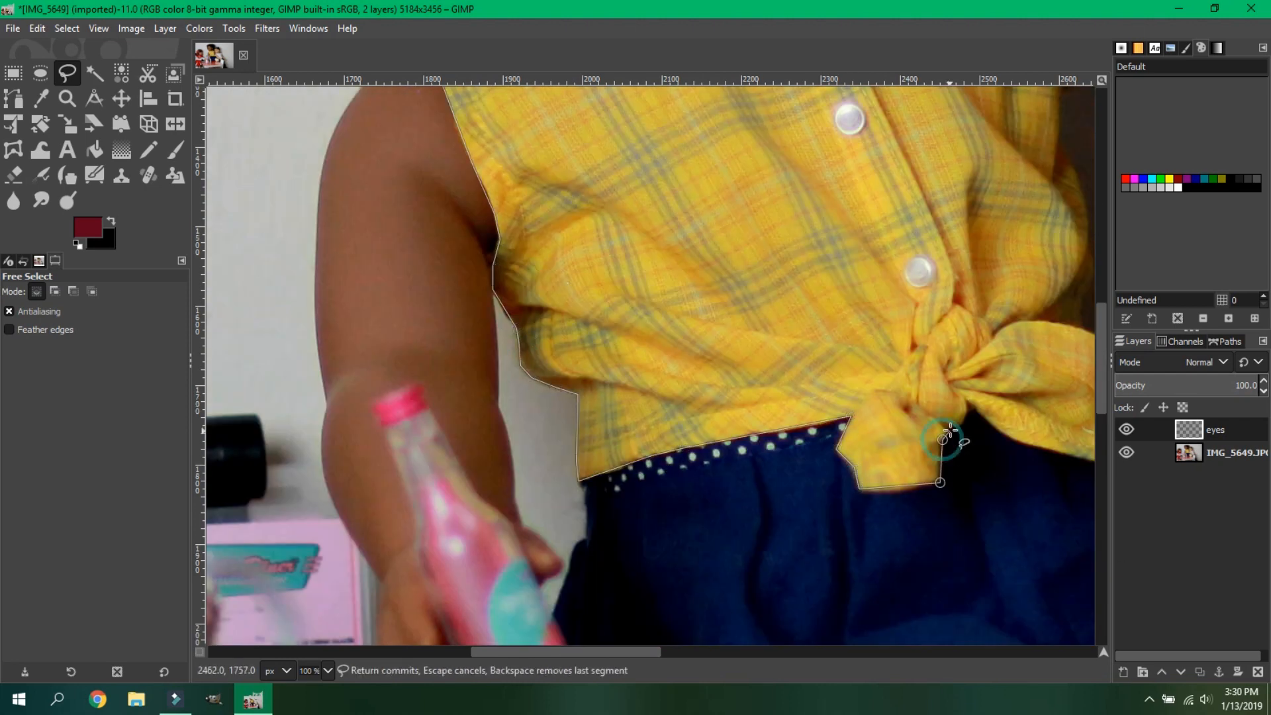
click(944, 440)
scroll(944, 441, right, 3)
click(874, 463)
drag(874, 462, 828, 168)
scroll(828, 167, up, 4)
drag(828, 450, 752, 188)
scroll(752, 188, up, 2)
mouse_move(752, 291)
mouse_down()
mouse_move(535, 277)
mouse_move(273, 307)
mouse_up()
Step: Choose a pinkish red foreground colour and fill the selected shirt with the Pencil tool at size 570.83
click(67, 99)
ctrl+click(488, 462)
click(88, 227)
click(101, 198)
click(210, 366)
click(148, 150)
mouse_move(515, 523)
mouse_down()
mouse_move(396, 362)
mouse_move(550, 344)
mouse_up()
Step: Cycle through the shirt colour layer's blend modes and set it to Hue (LCH)
click(1222, 364)
click(1201, 393)
key(Down)
key(Down)
key(Down)
key(Down)
key(Down)
key(Down)
key(Down)
key(Down)
key(Down)
key(Down)
key(Down)
key(Down)
key(Down)
key(Down)
key(Down)
key(Down)
key(Down)
key(Down)
key(Down)
key(Down)
key(Down)
key(Down)
key(Down)
key(Down)
key(Down)
key(Down)
key(Down)
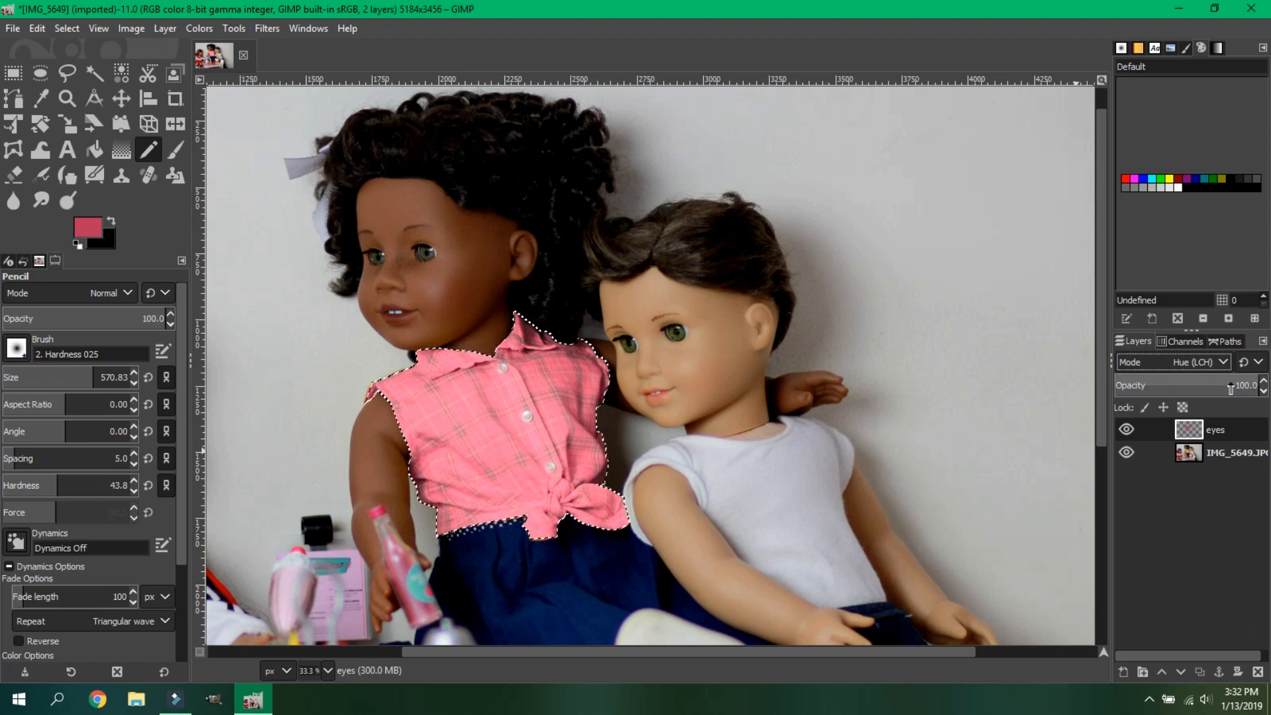
Step: Lower the shirt colour layer's opacity to 72 and merge it down into the photo
drag(1239, 385, 1211, 385)
right_click(1220, 430)
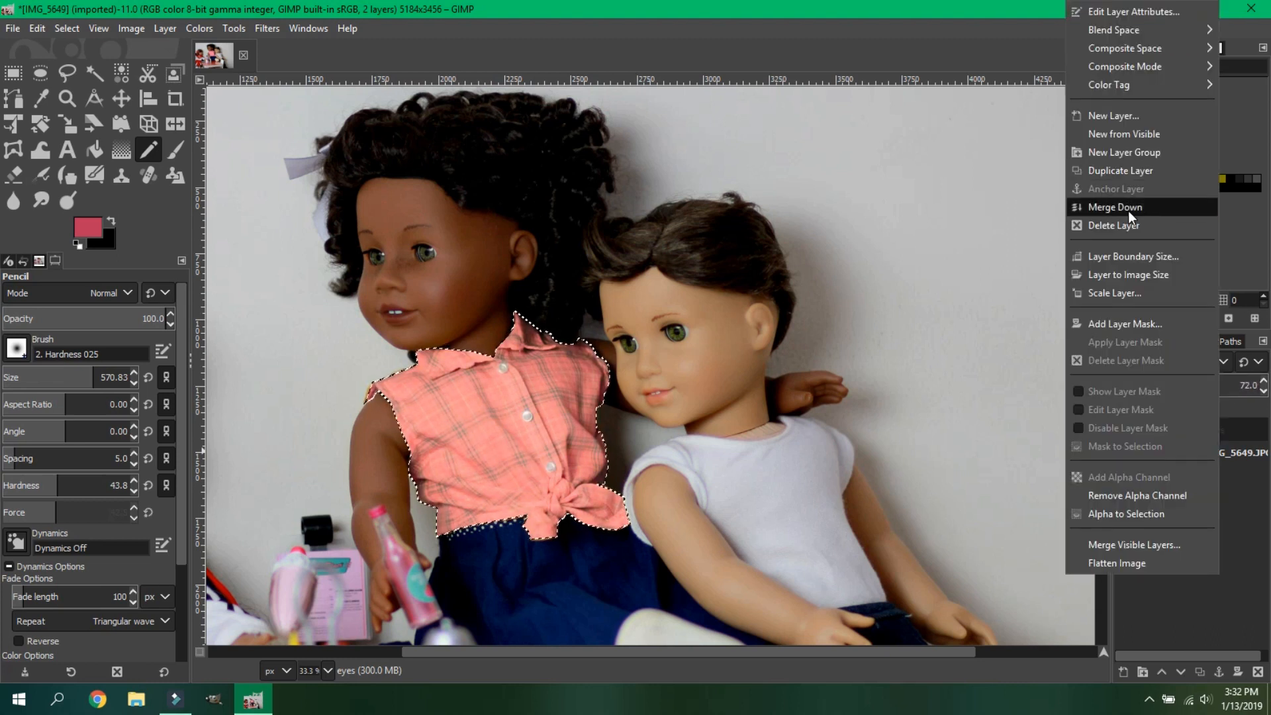
click(1112, 206)
Step: Outline the middle doll's navy skirt with the Free Select tool, excluding the bottle, shaker, shoe and the neighbouring doll's arm
scroll(651, 365, down, 2)
click(67, 98)
click(503, 450)
click(67, 73)
click(412, 388)
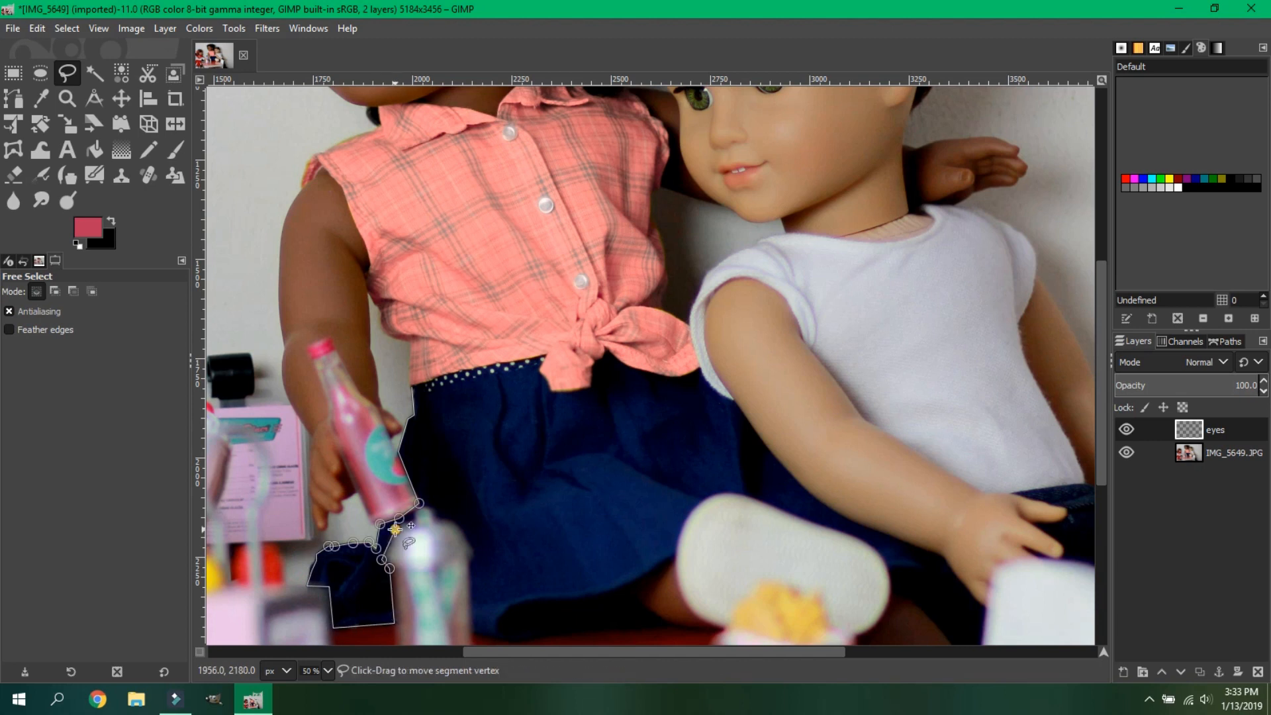
click(677, 626)
click(730, 493)
click(895, 568)
scroll(895, 568, down, 2)
click(777, 350)
click(700, 259)
click(604, 239)
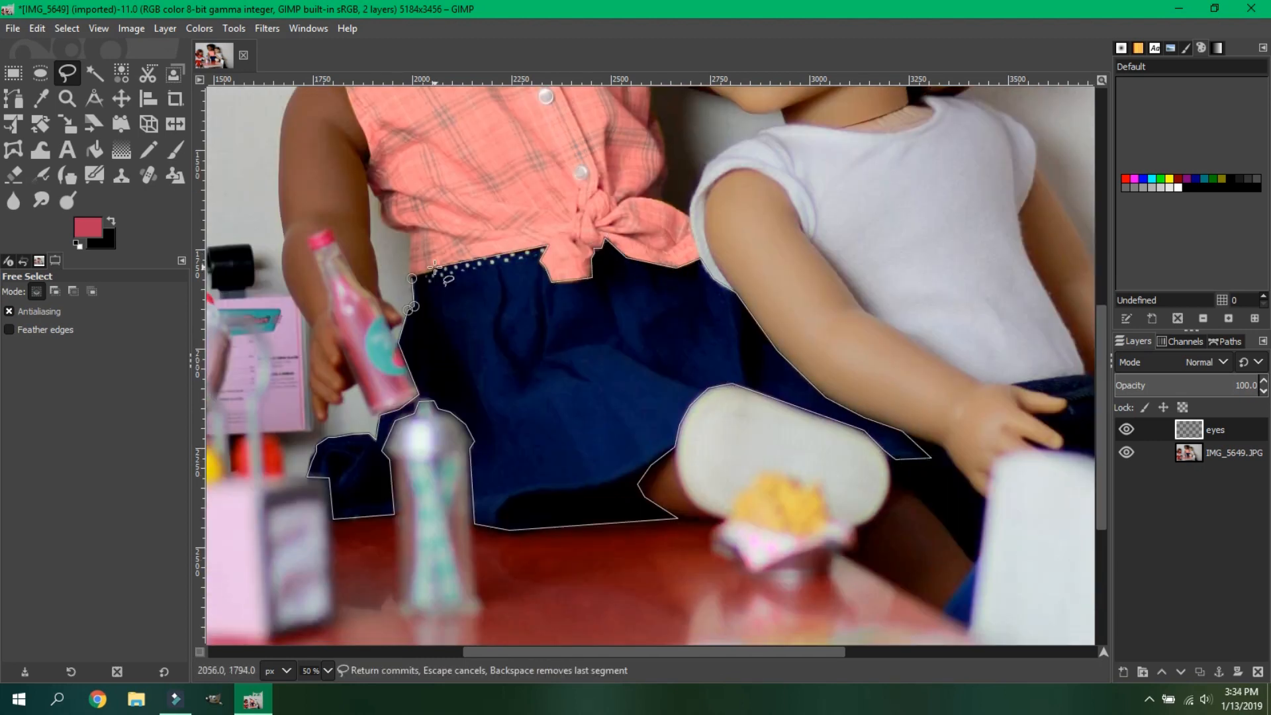
click(412, 278)
Step: Fill the selected skirt with black using the Pencil tool and change the layer's blend mode to keep the fabric detail
click(148, 149)
drag(503, 410, 734, 318)
click(1223, 362)
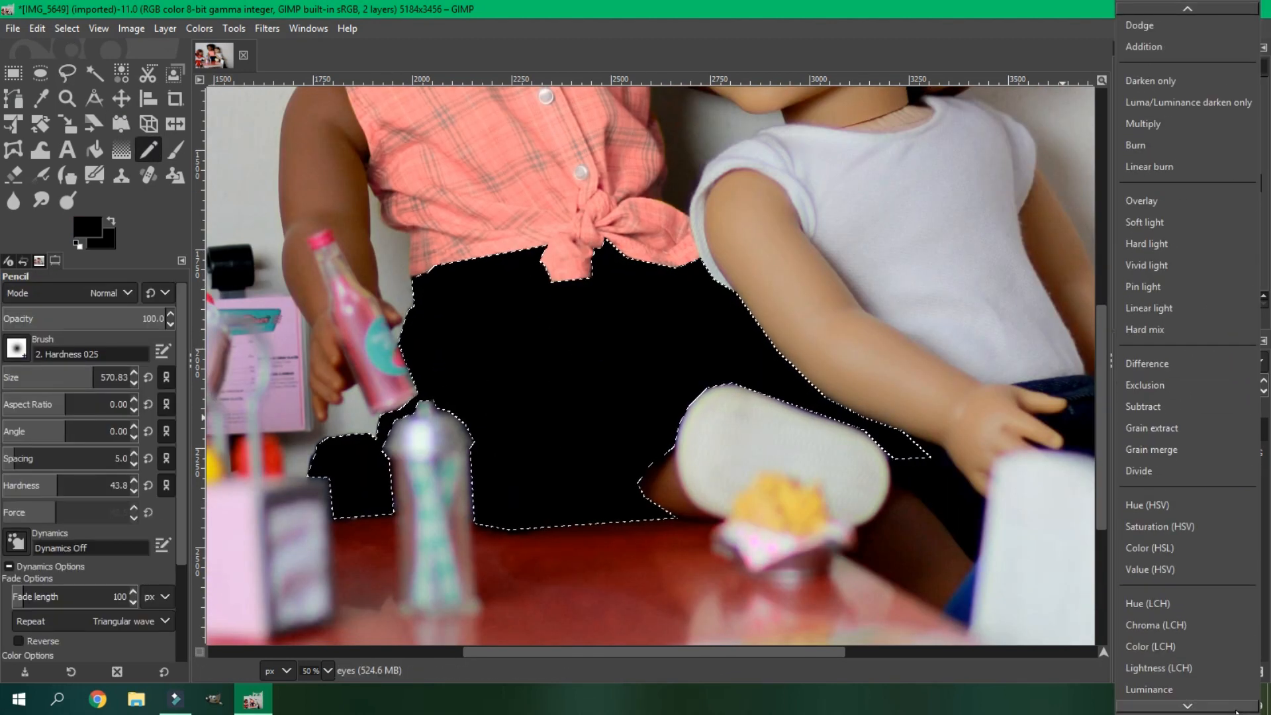
click(1216, 688)
key(ctrl+shift+a)
key(Up)
key(Up)
key(Up)
Step: Clear the skirt selection and merge the black skirt layer down into the photo
click(66, 28)
click(89, 68)
scroll(1203, 368, up, 2)
scroll(1202, 368, down, 2)
click(67, 98)
click(45, 335)
triple_click(460, 301)
drag(1101, 360, 1101, 284)
right_click(1216, 429)
click(1112, 208)
Step: Outline the middle doll's lips with Free Select on a new layer and choose a dark red foreground colour
right_click(1194, 430)
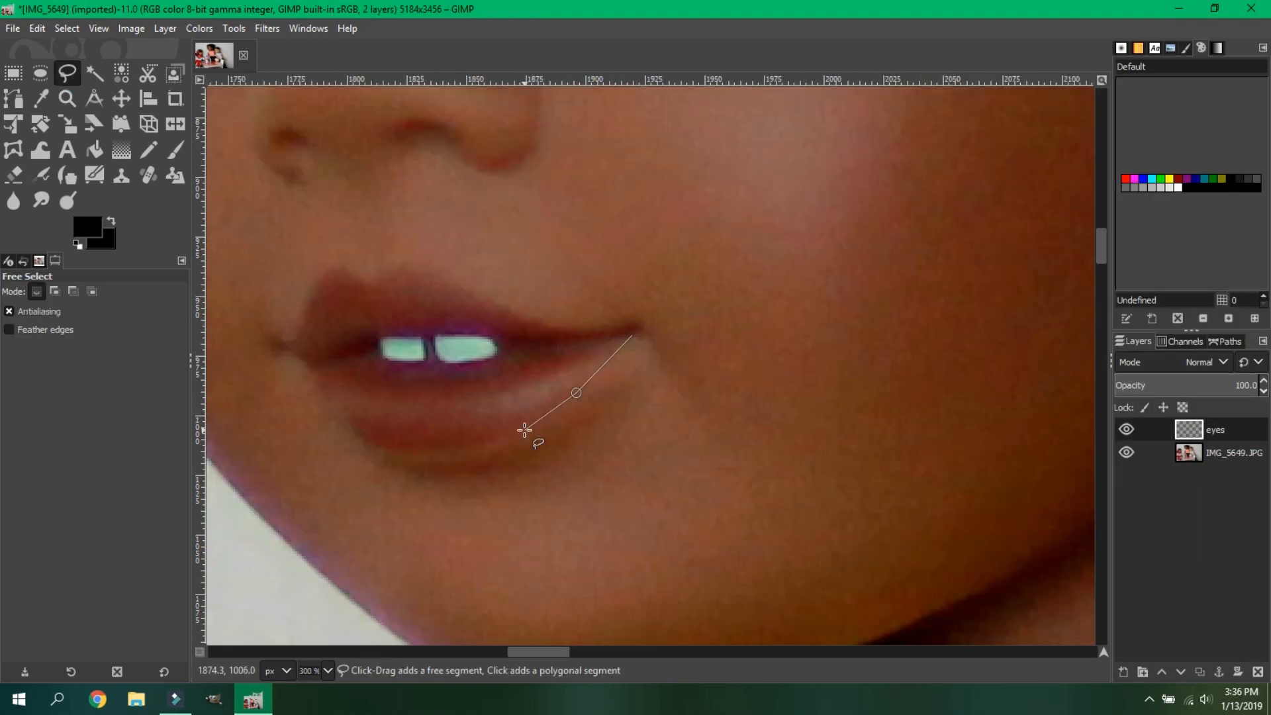
click(527, 430)
click(397, 450)
click(318, 390)
click(328, 268)
click(397, 265)
click(529, 319)
click(636, 329)
click(87, 226)
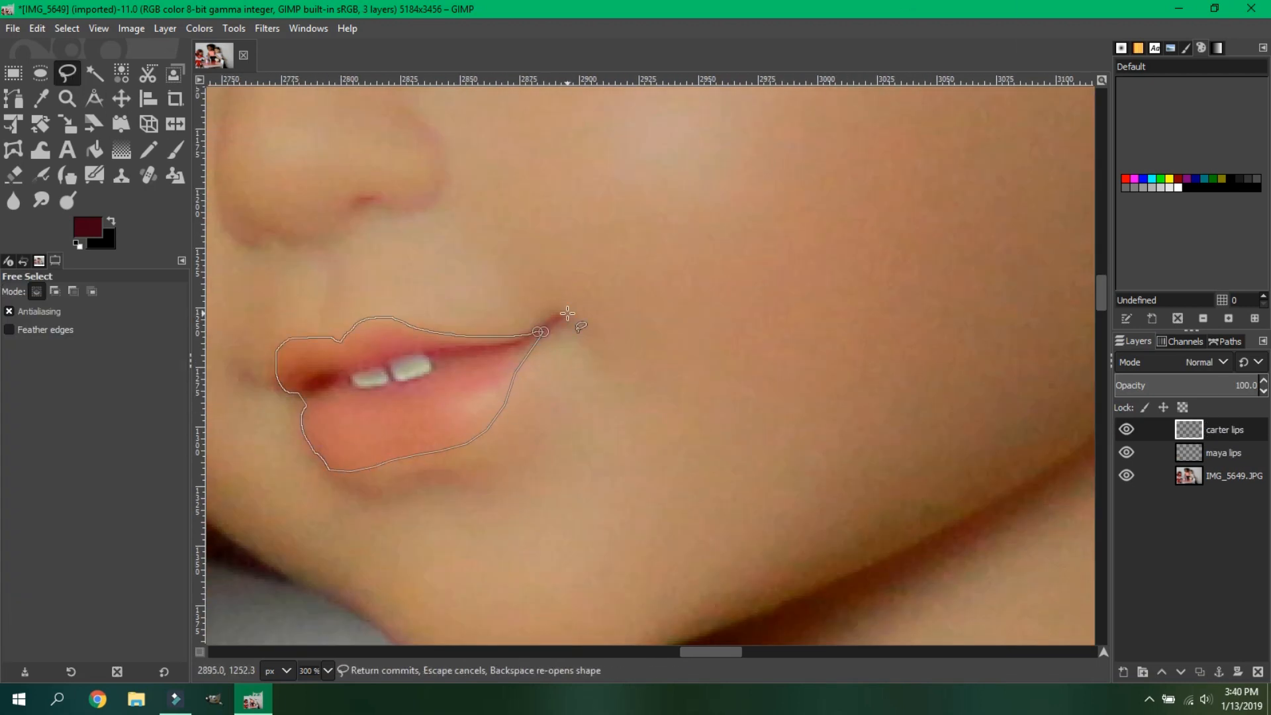
Step: Commit the Free Select outline around the white-shirted doll's lips on that doll's lips layer
key(Return)
click(66, 28)
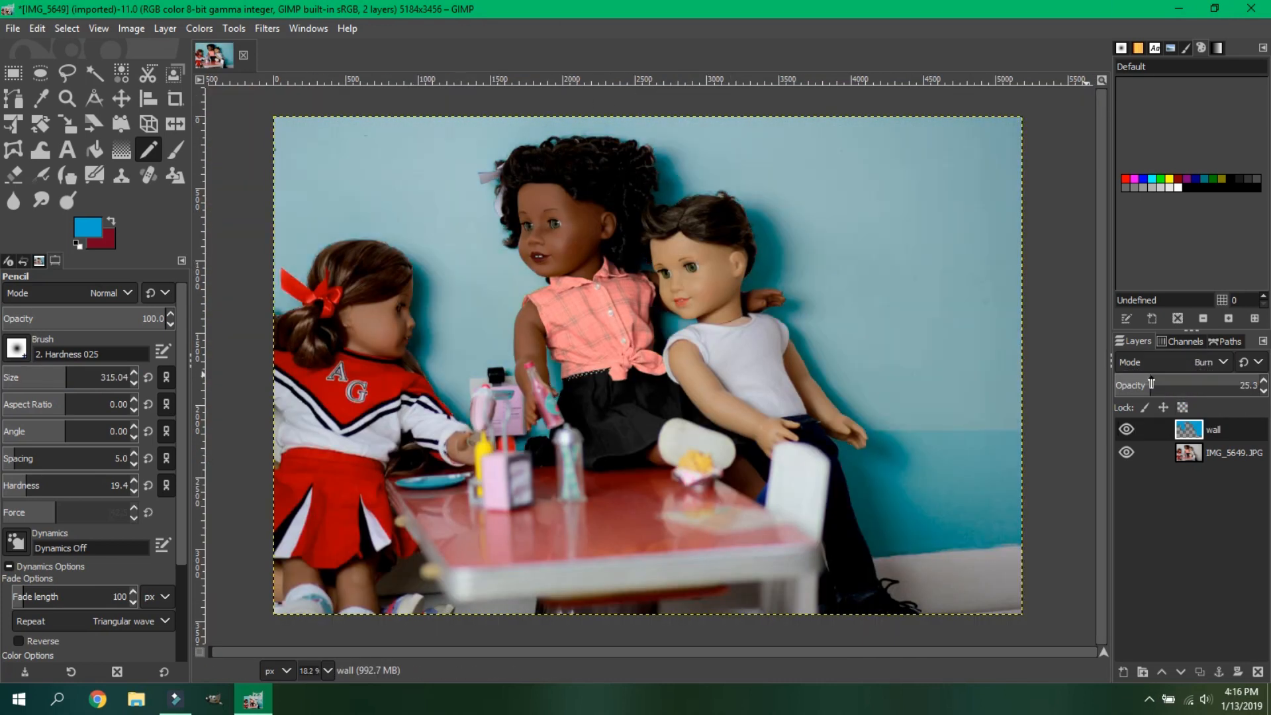
Step: Set the wall layer's opacity to 25.8 and paint blue over the wall gap between the red skirt and table edge
drag(1152, 382, 1151, 383)
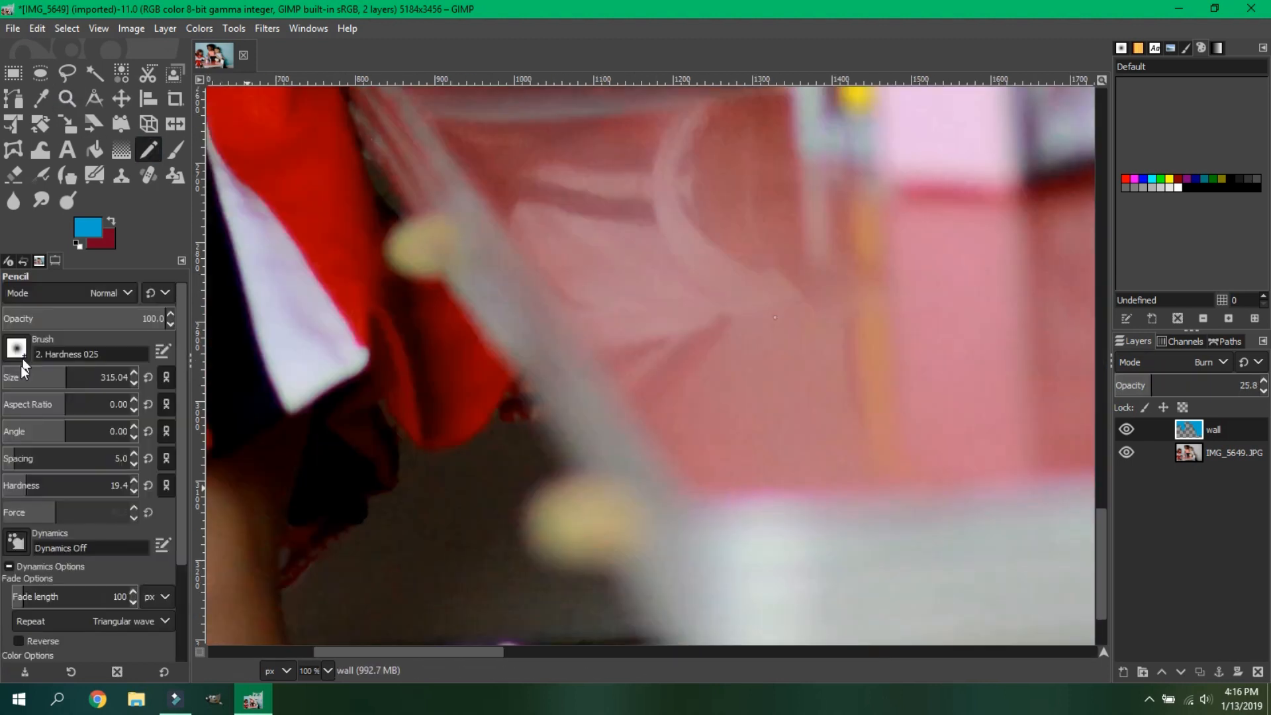
mouse_move(411, 443)
mouse_down()
mouse_move(501, 515)
mouse_move(602, 492)
mouse_move(566, 601)
mouse_move(468, 522)
mouse_move(285, 443)
mouse_move(462, 416)
mouse_up()
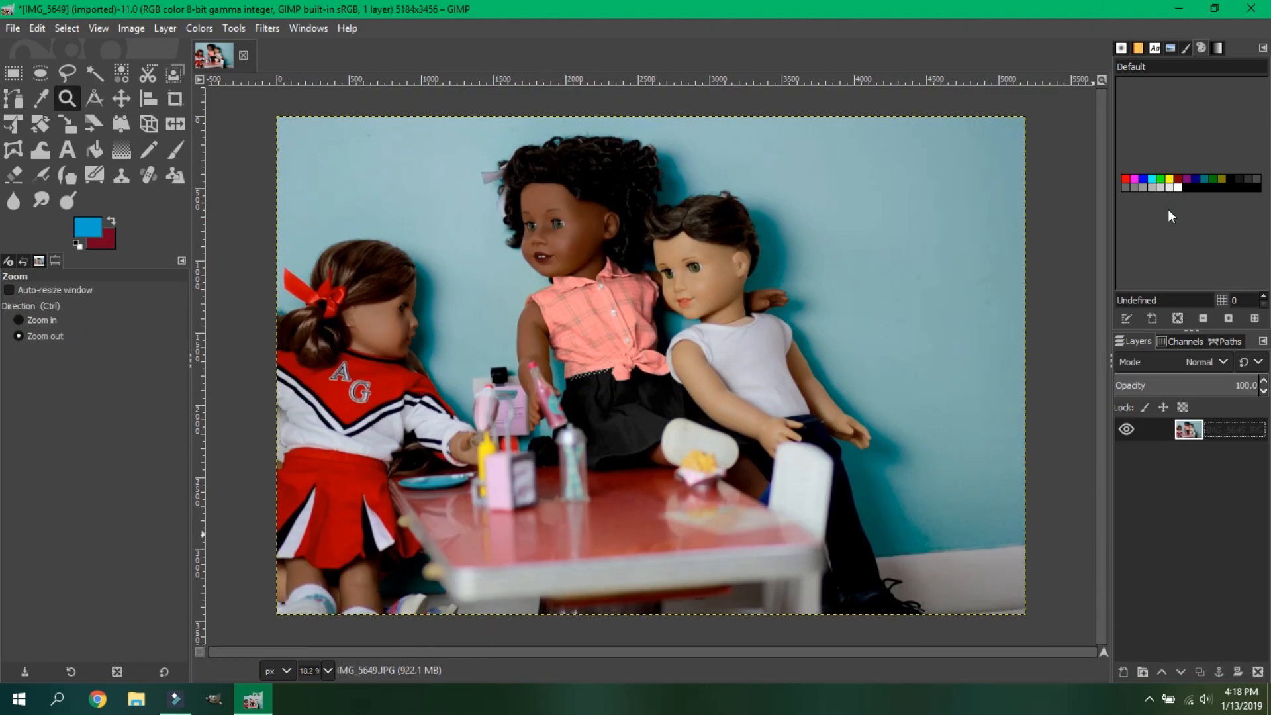
Step: Switch to Chrome and search Google Images for "neon sign transparent background"
click(105, 701)
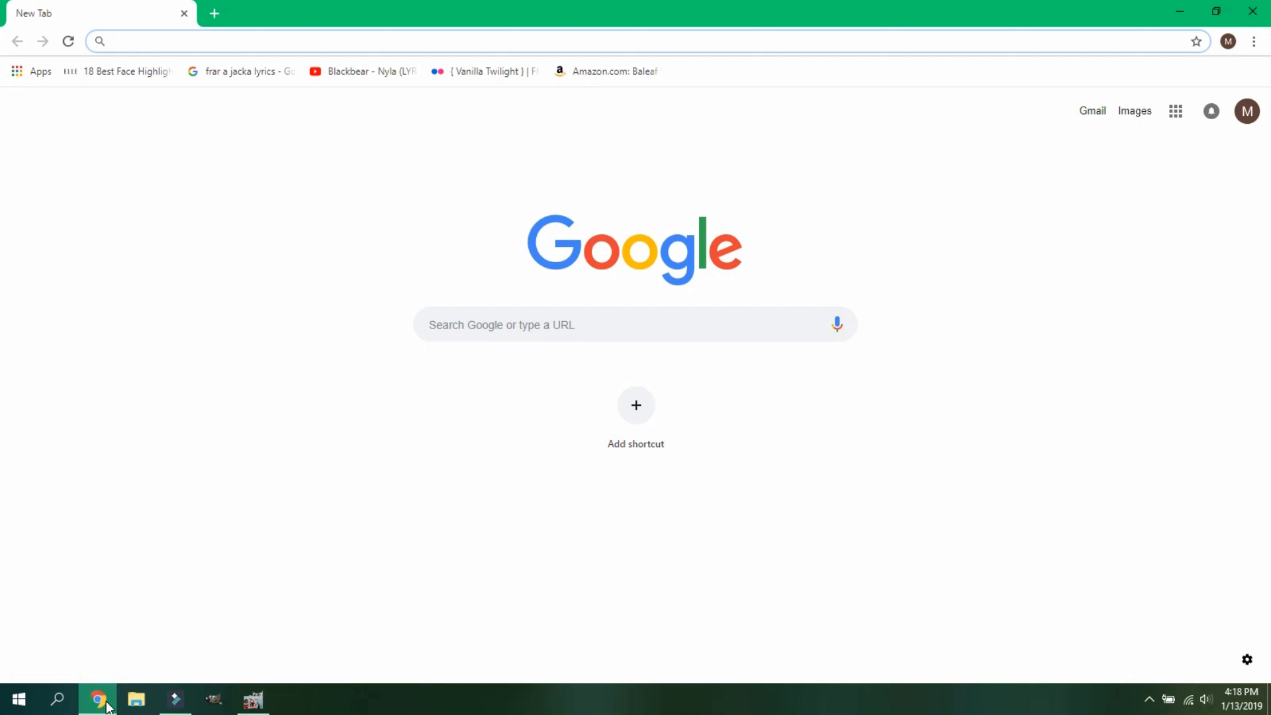
text(neon sign transparent background)
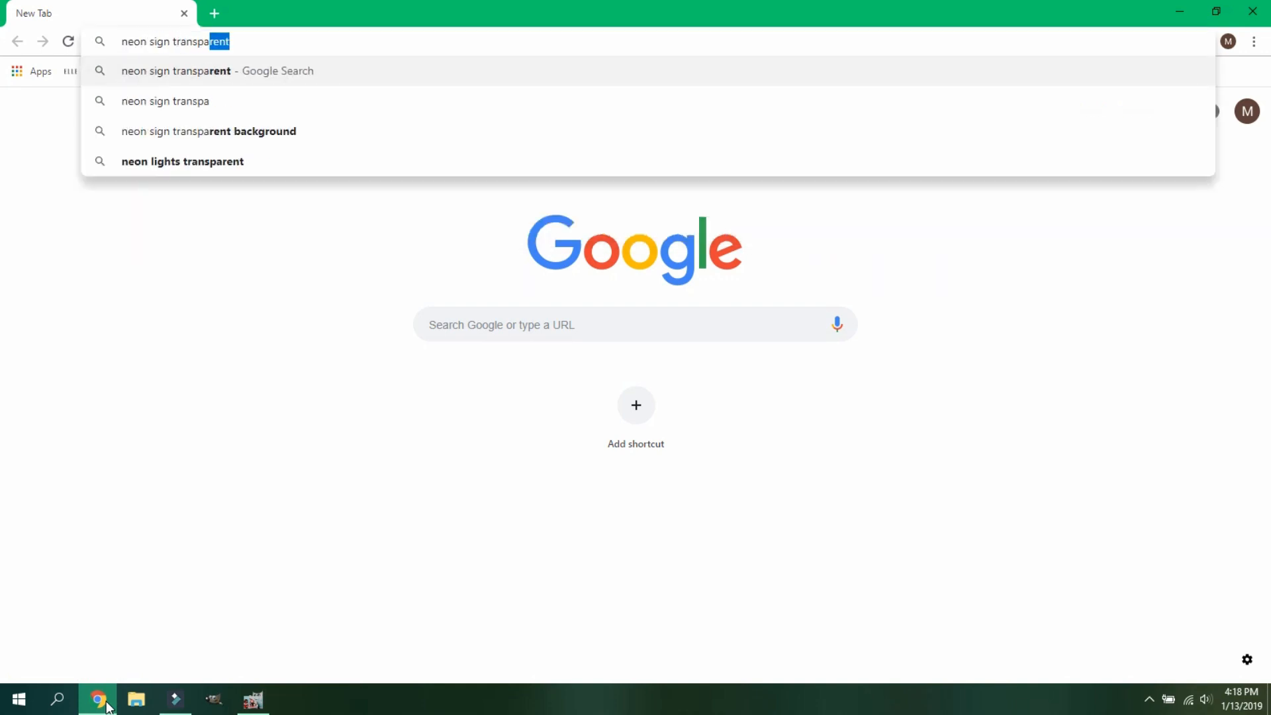
key(Return)
scroll(6, 285, down, 20)
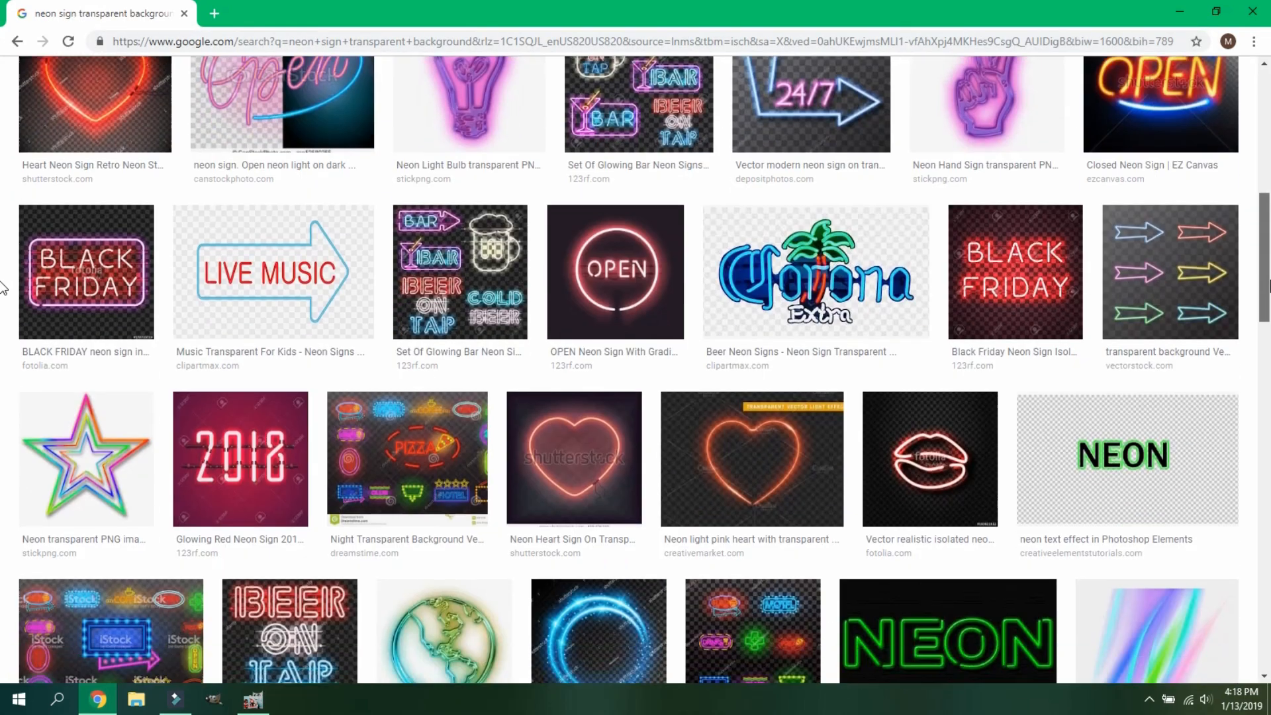
scroll(6, 609, up, 20)
Step: Open the purple Neon Hand Sign PNG from StickPNG and save the image as peace sign.png
click(1180, 275)
click(863, 510)
right_click(434, 214)
click(502, 339)
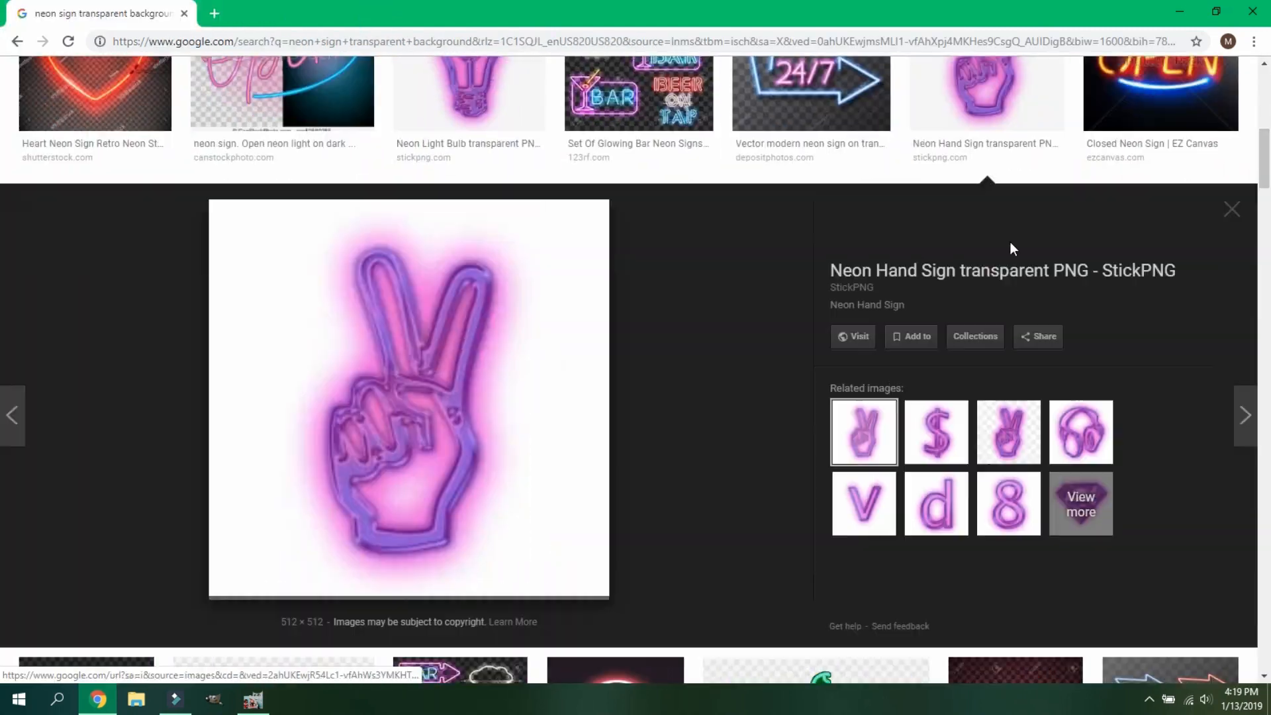
click(1010, 240)
scroll(629, 331, down, 5)
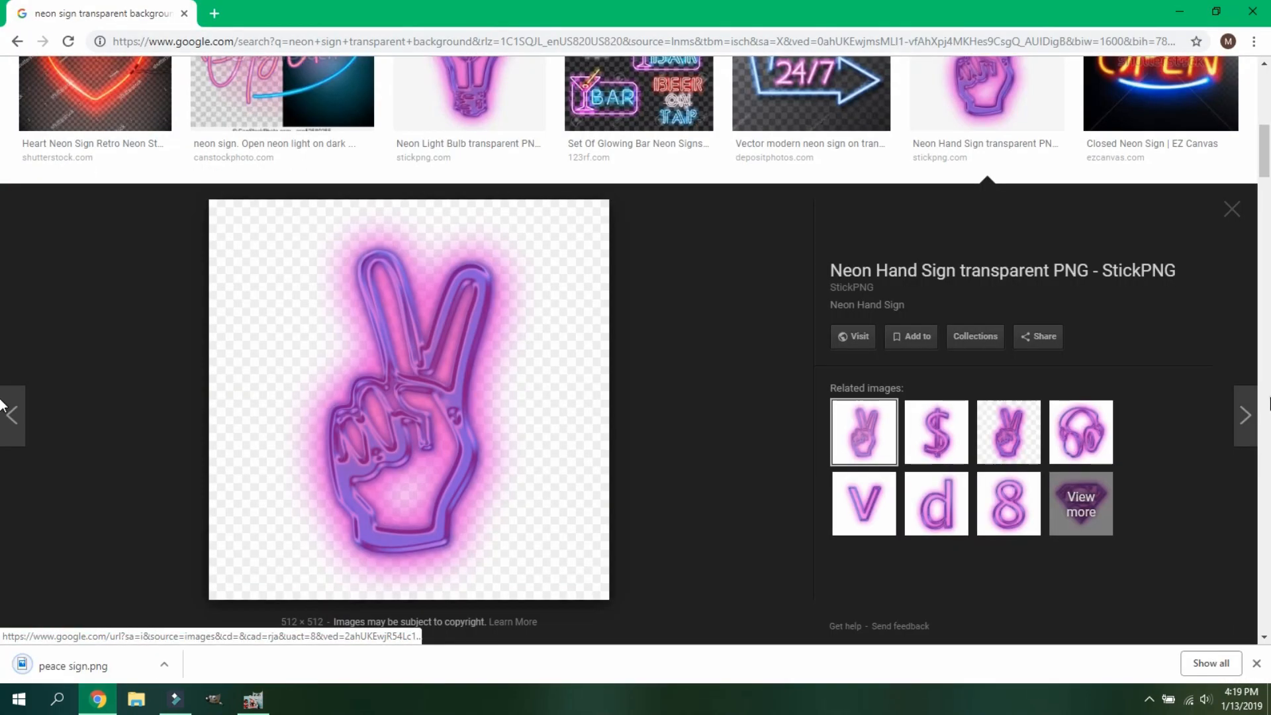
scroll(3, 199, down, 6)
drag(1266, 205, 1265, 76)
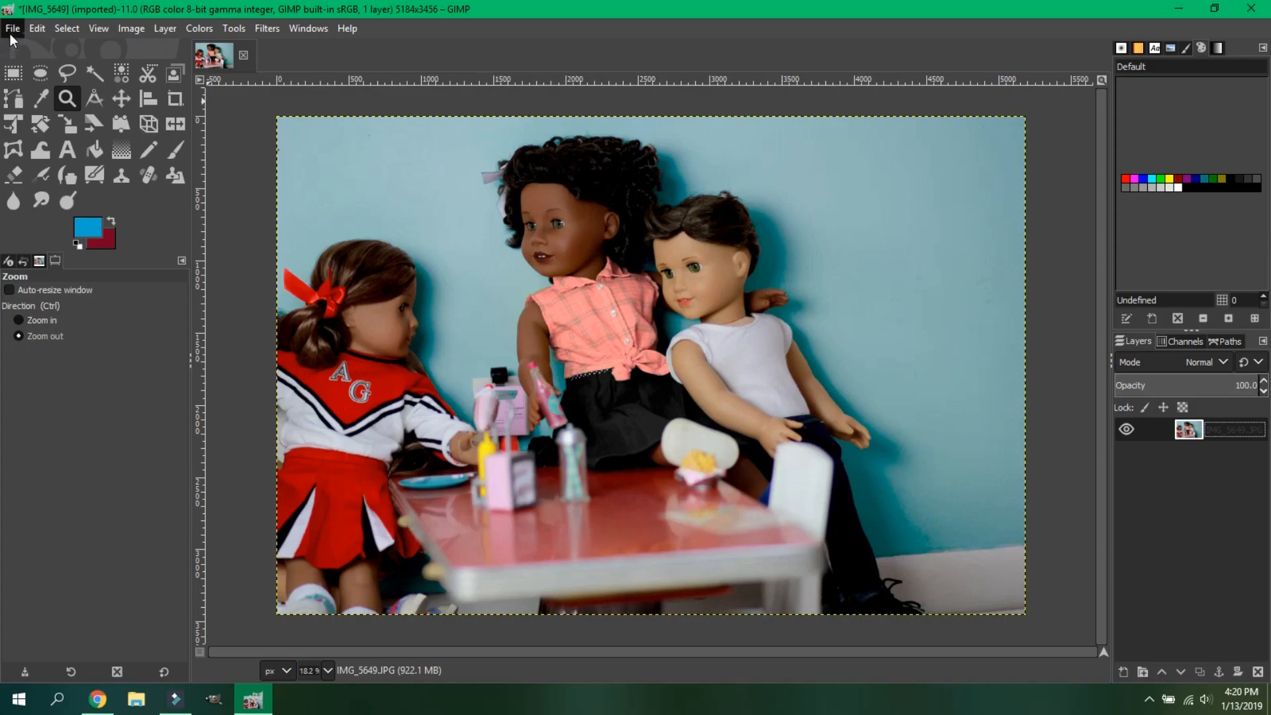
Step: Open peace sign.png as a new layer above the doll photo in GIMP
click(13, 28)
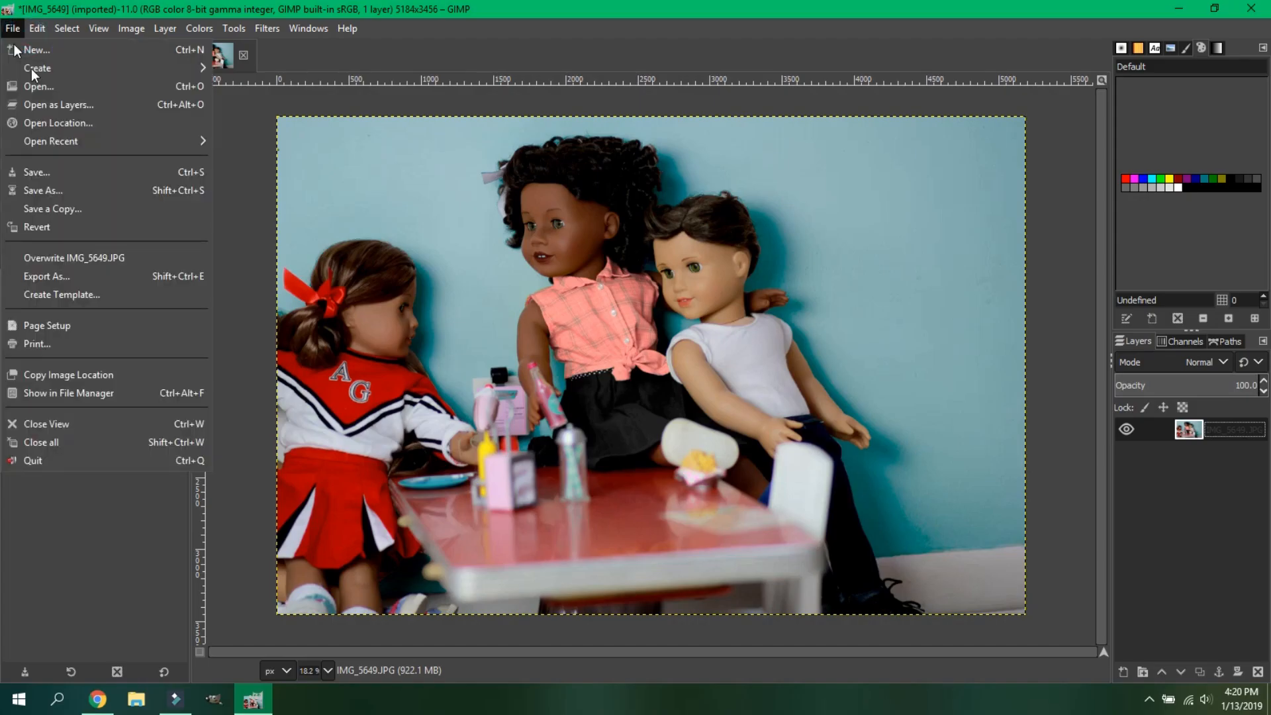
click(69, 107)
click(198, 115)
click(661, 492)
Step: Enlarge the peace sign layer and place it on the blue wall above the white-shirted doll's hand
click(67, 124)
click(615, 330)
drag(615, 329, 425, 140)
drag(559, 281, 934, 242)
key(Return)
key(shift+r)
click(929, 238)
key(Escape)
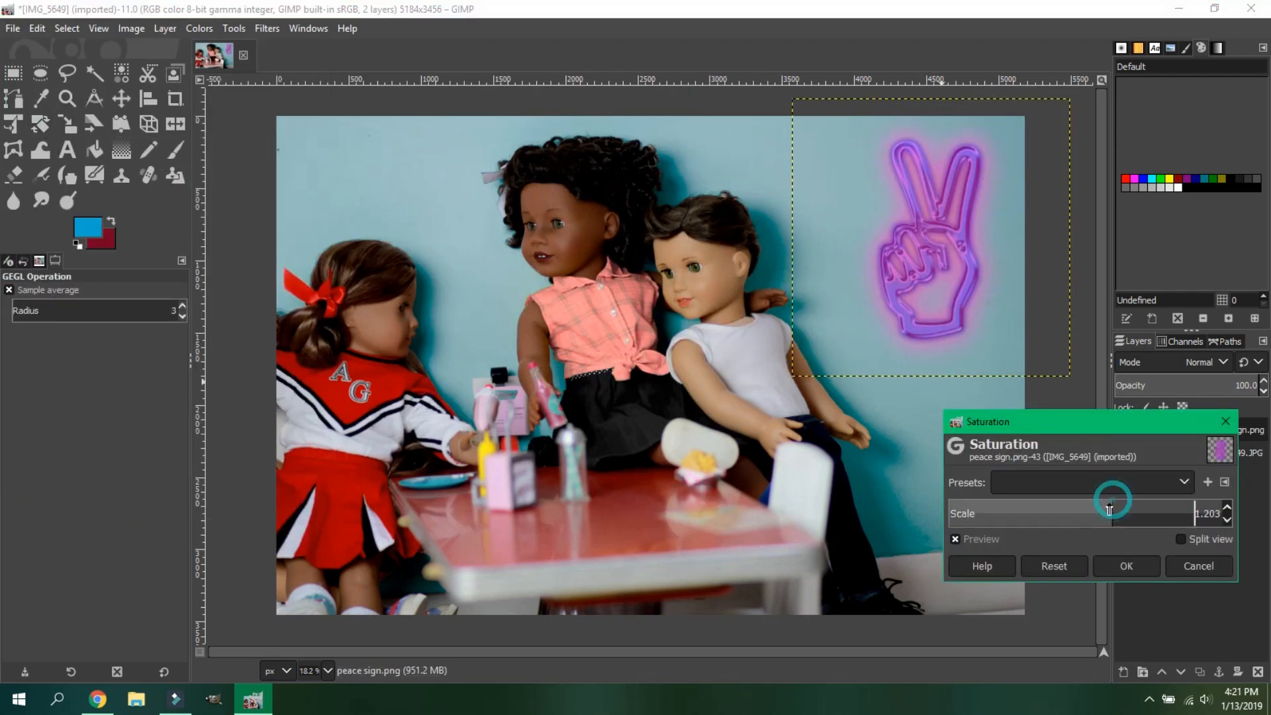
Step: Apply a saturation scale of 1.203 to the peace sign and soften it with Gaussian Blur
click(1126, 566)
click(267, 28)
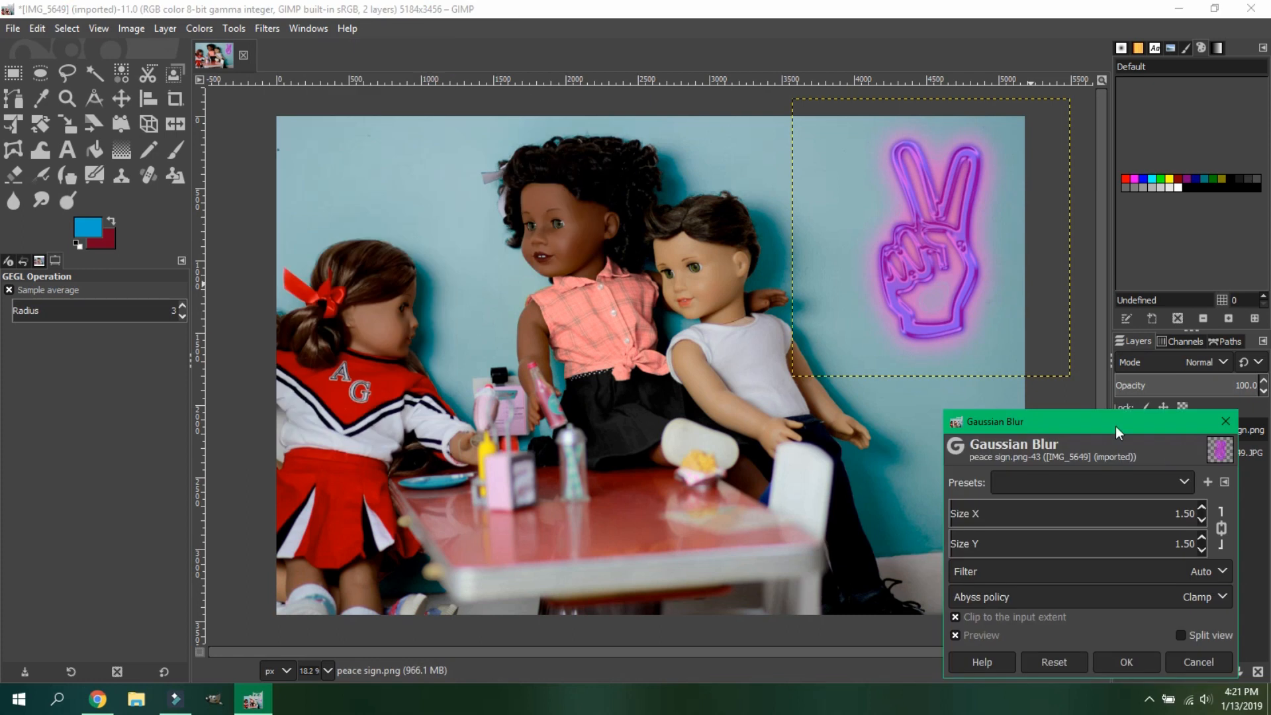
drag(1118, 432, 897, 444)
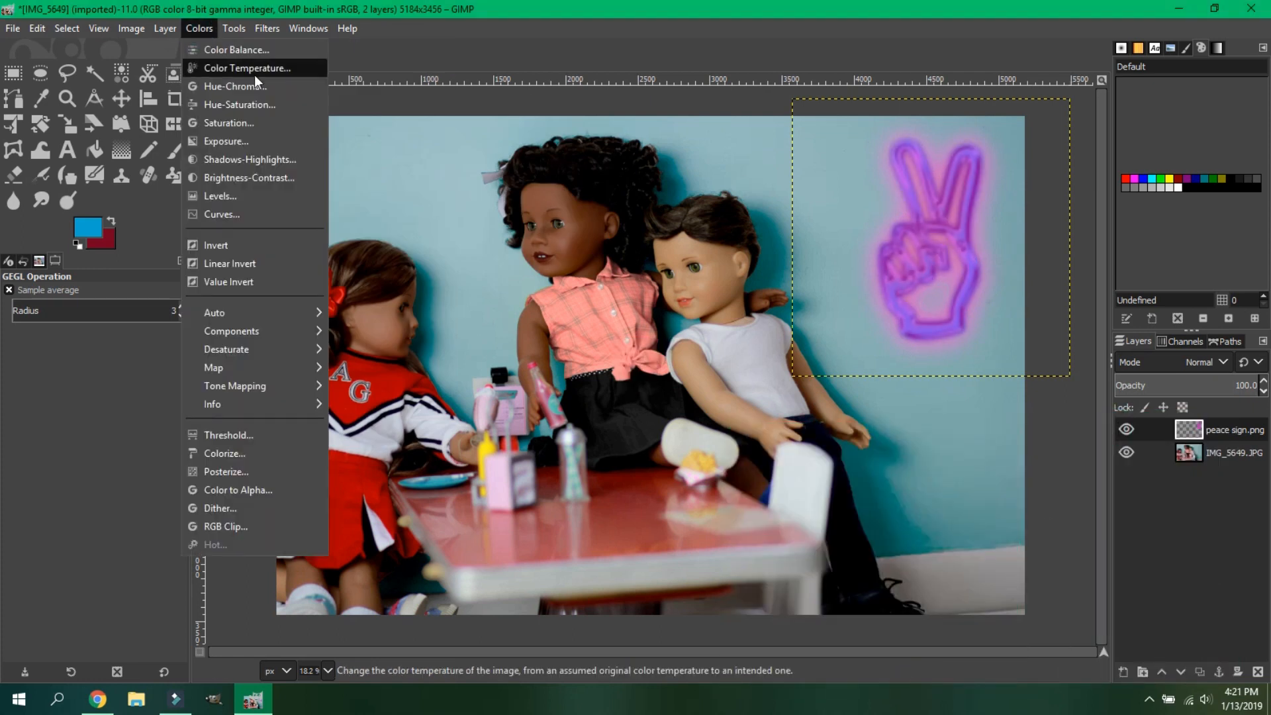
Step: Try different hue shifts on the peace sign with Hue-Chroma and recolour it hot pink
click(893, 520)
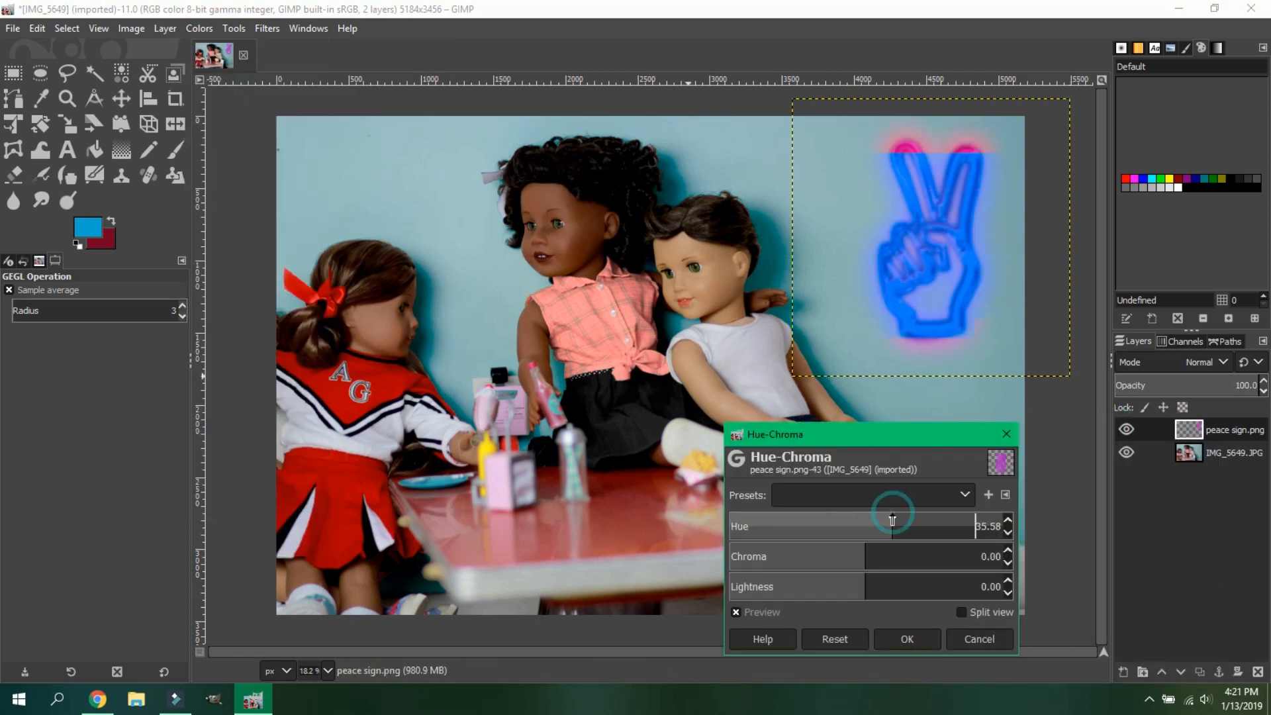
click(835, 639)
drag(877, 550, 901, 520)
click(818, 636)
click(907, 645)
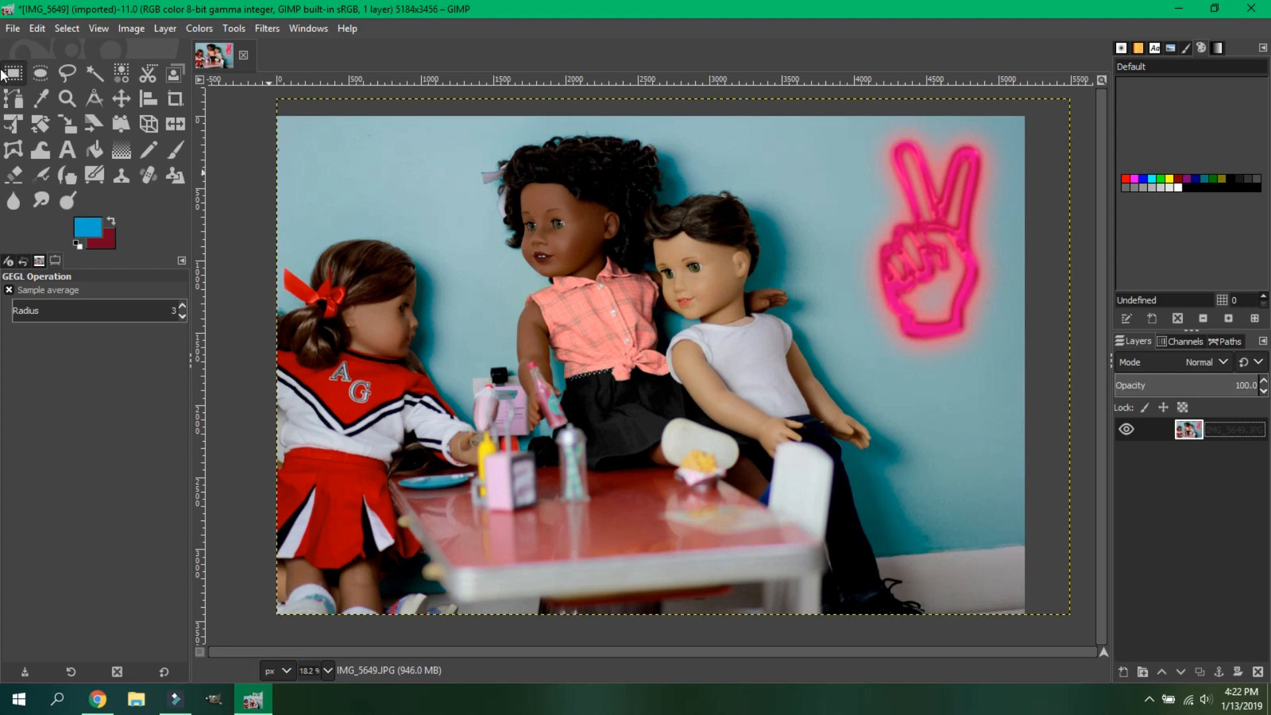
Step: Start exporting the edited photo as a new image file
click(12, 28)
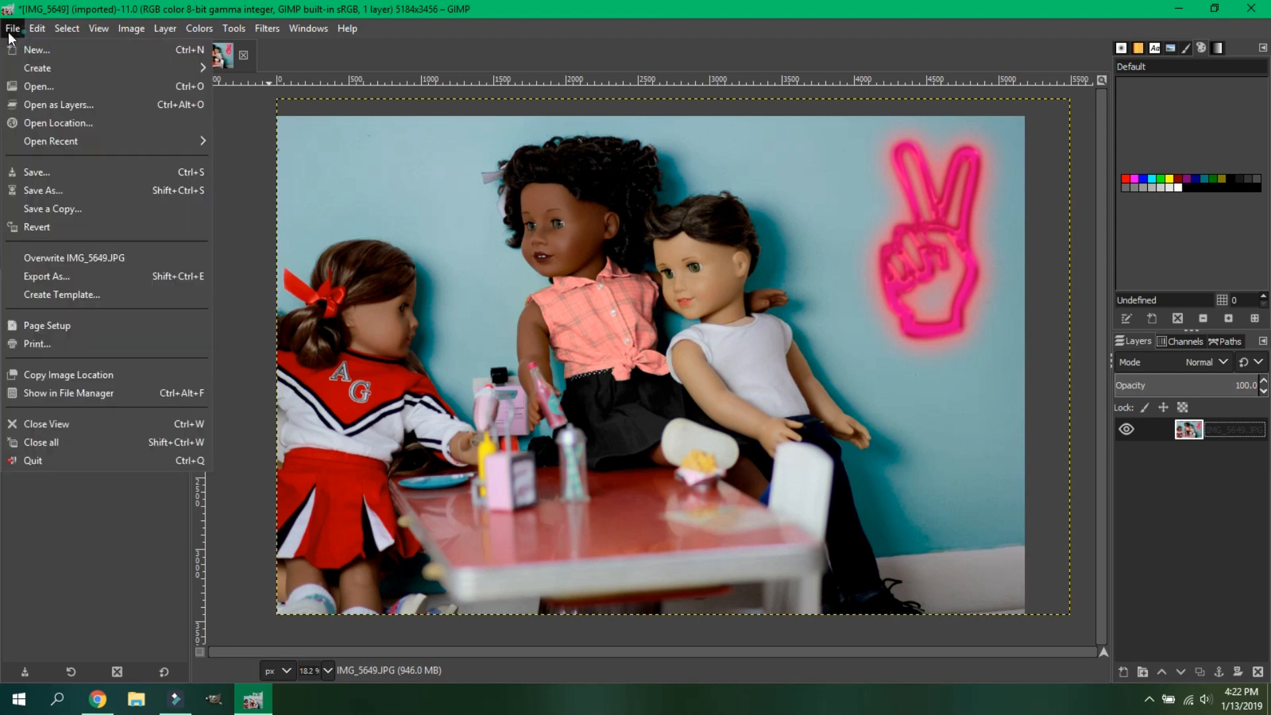
click(89, 276)
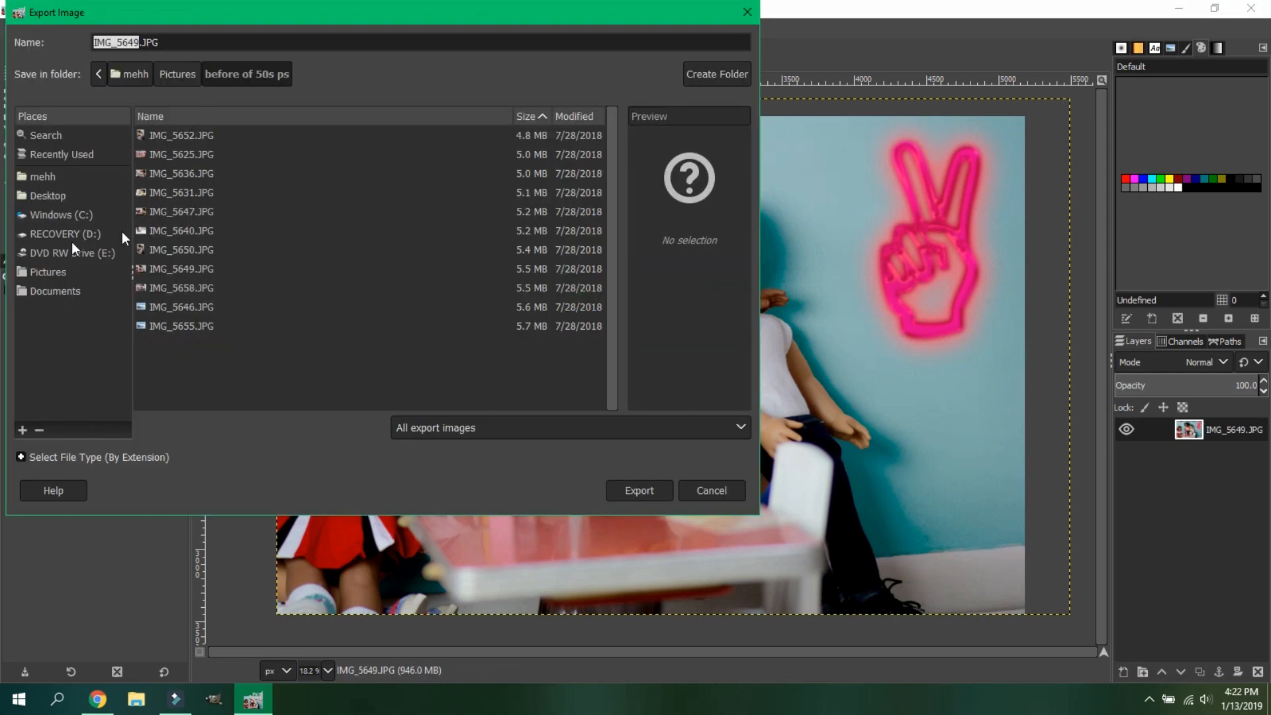